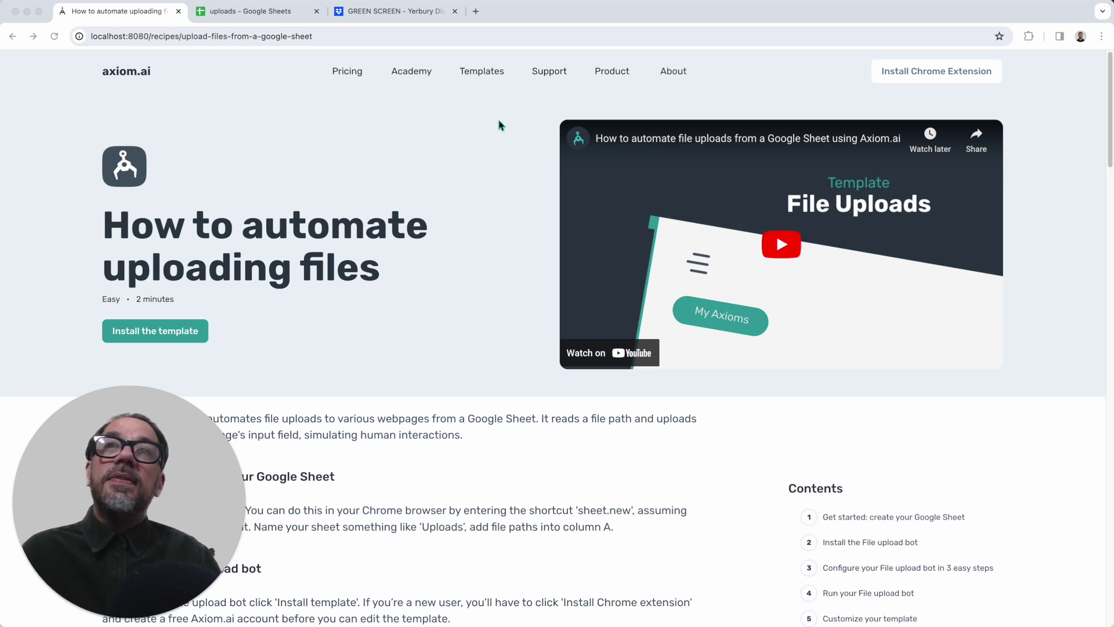
# Check the four screenshot paths in the uploads sheet, then bring up the Dropbox GREEN SCREEN folder
pyautogui.click(279, 16)
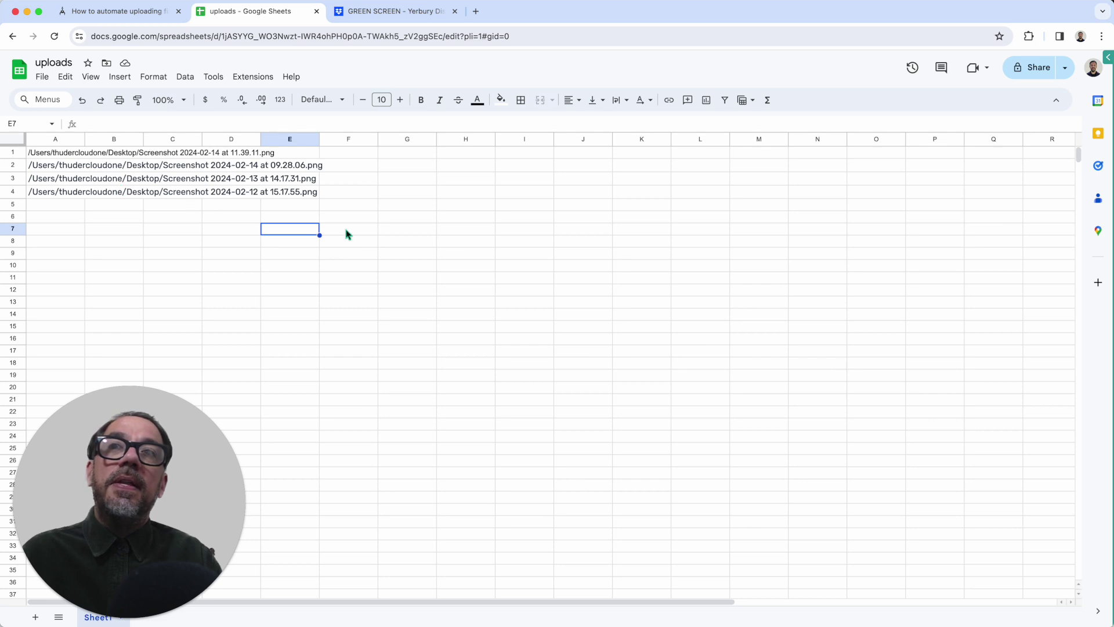
pyautogui.click(362, 12)
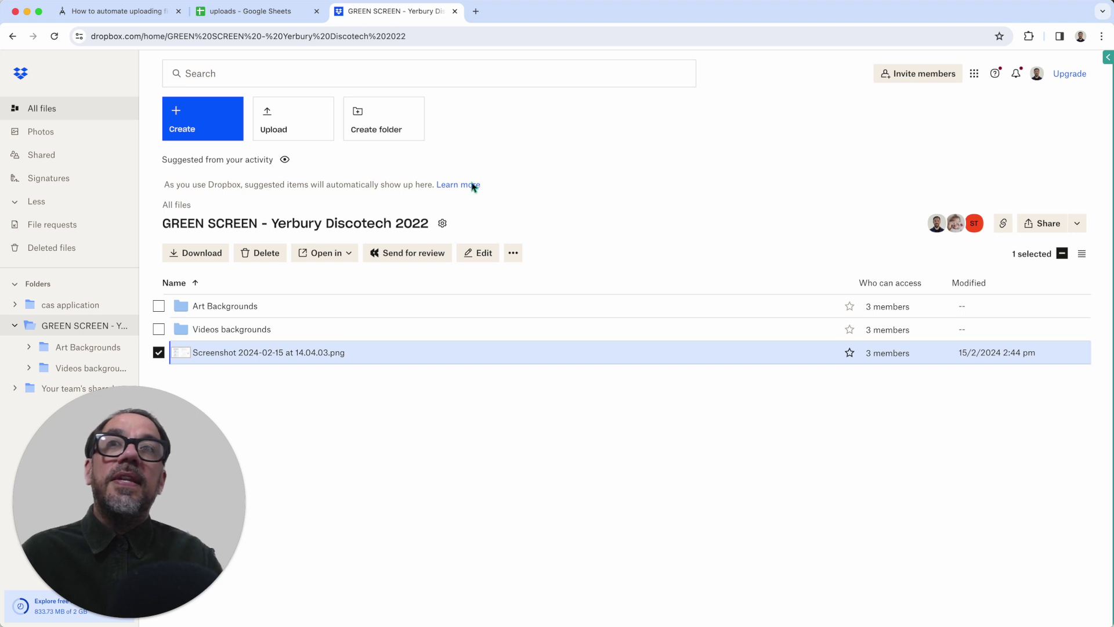
# Use Dropbox's Upload menu to choose a single File upload into the folder
pyautogui.click(295, 118)
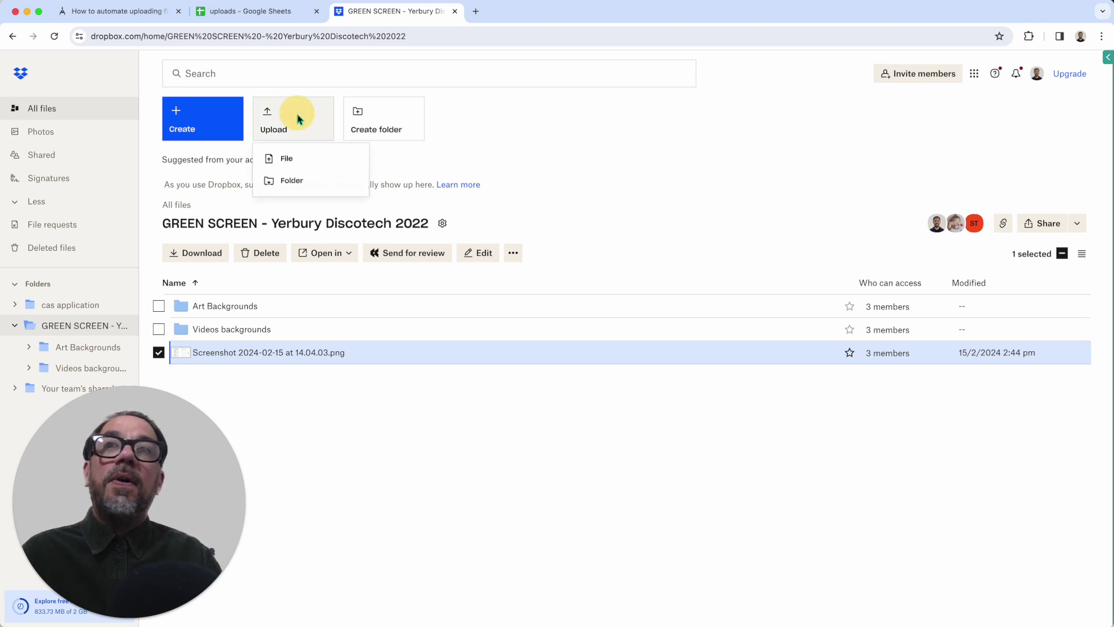
pyautogui.click(318, 159)
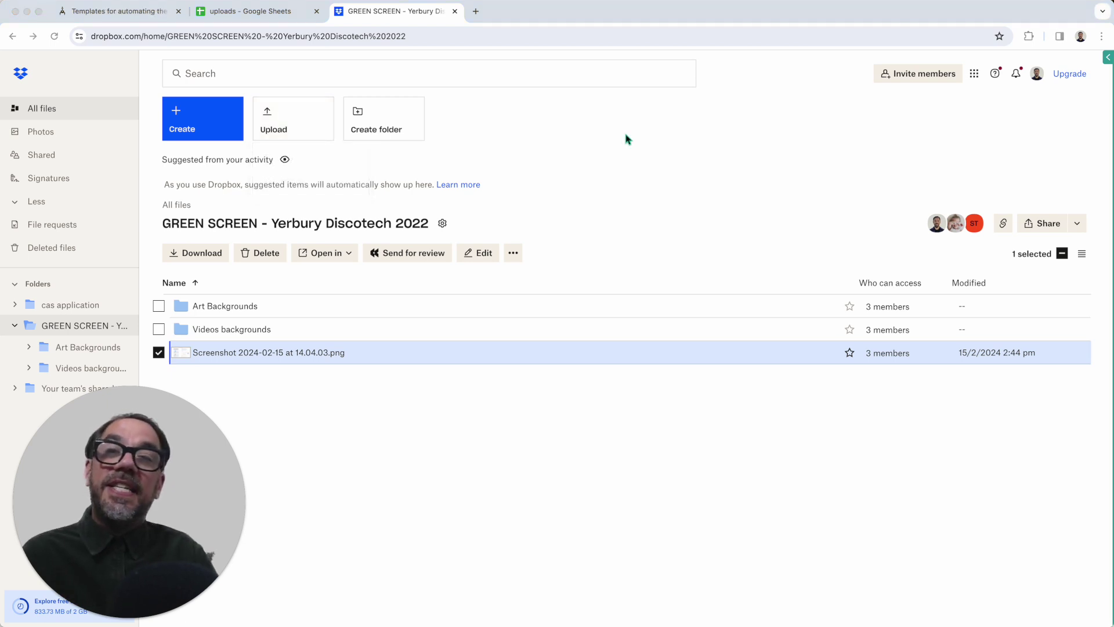
# Return to the uploads spreadsheet listing the Desktop screenshot paths in column A
pyautogui.click(245, 14)
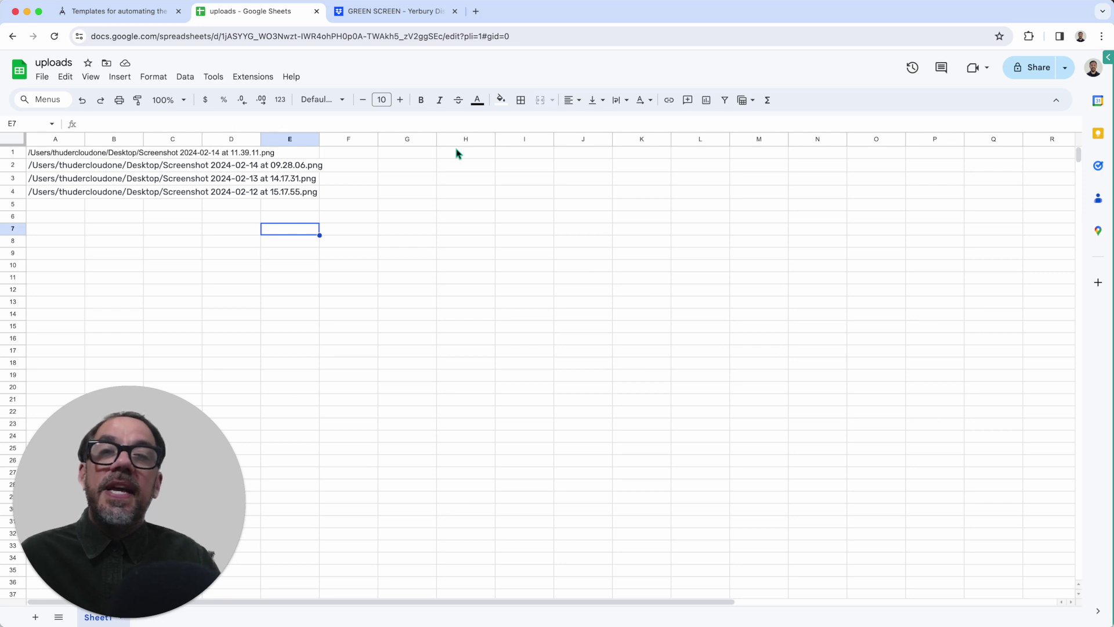
# Browse the axiom.ai templates page and open the 'How to automate uploading files' recipe
pyautogui.click(138, 17)
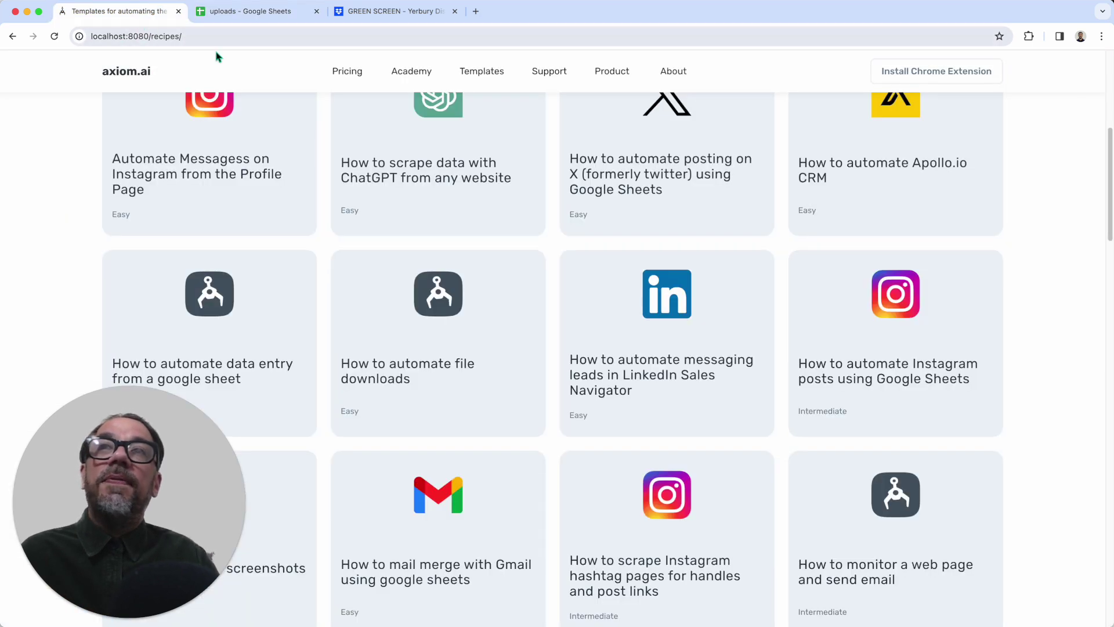
pyautogui.scroll(1, 394, 380)
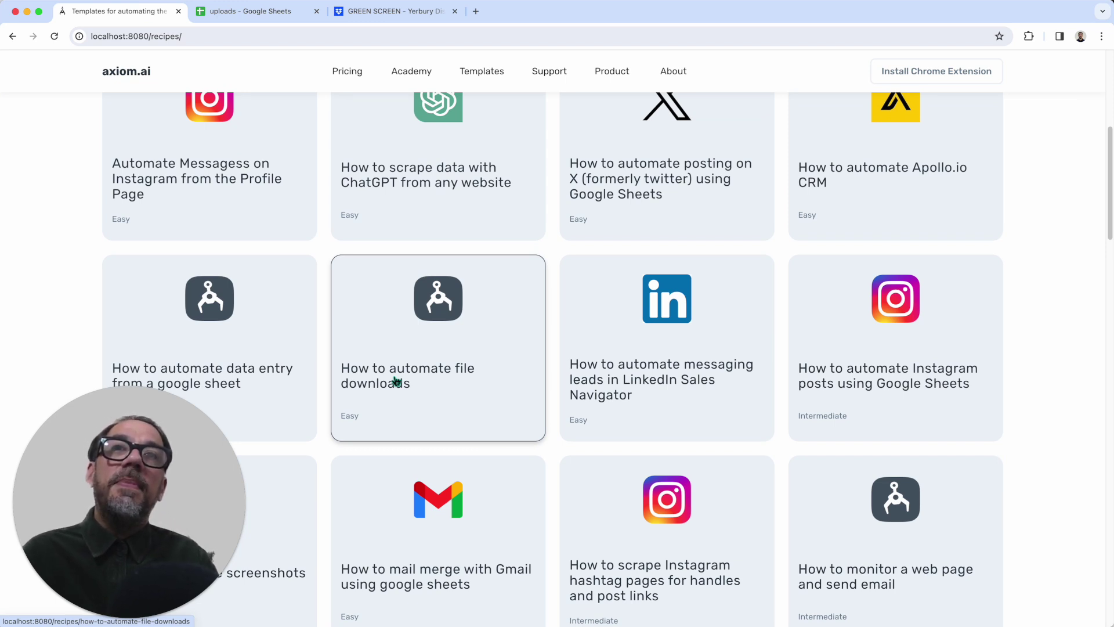
pyautogui.scroll(5, 746, 391)
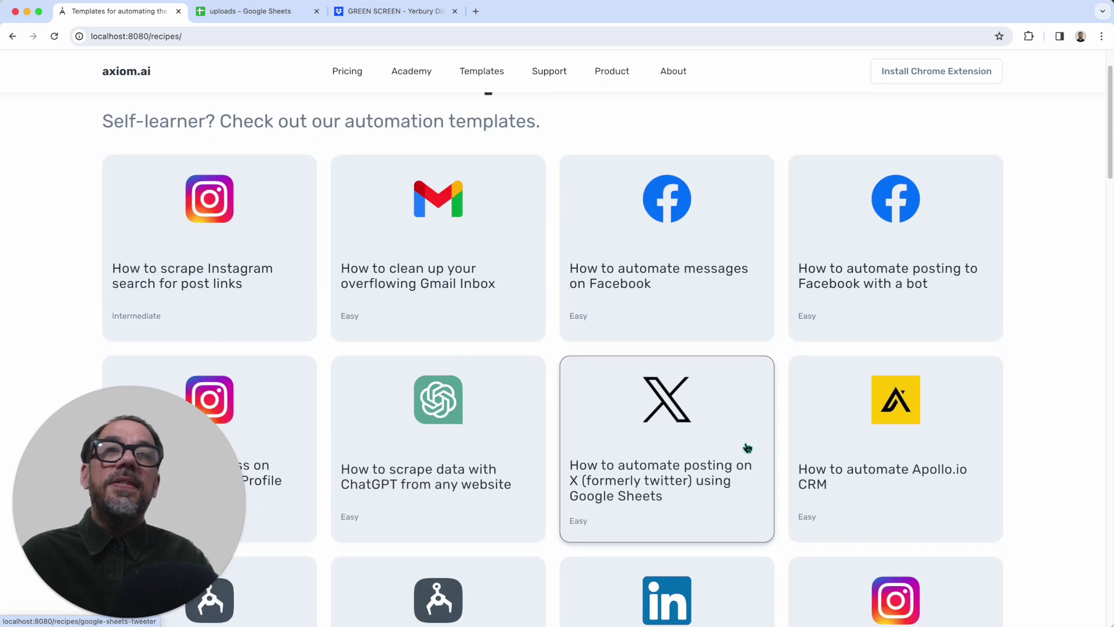
pyautogui.scroll(-8, 749, 459)
pyautogui.scroll(-4, 748, 468)
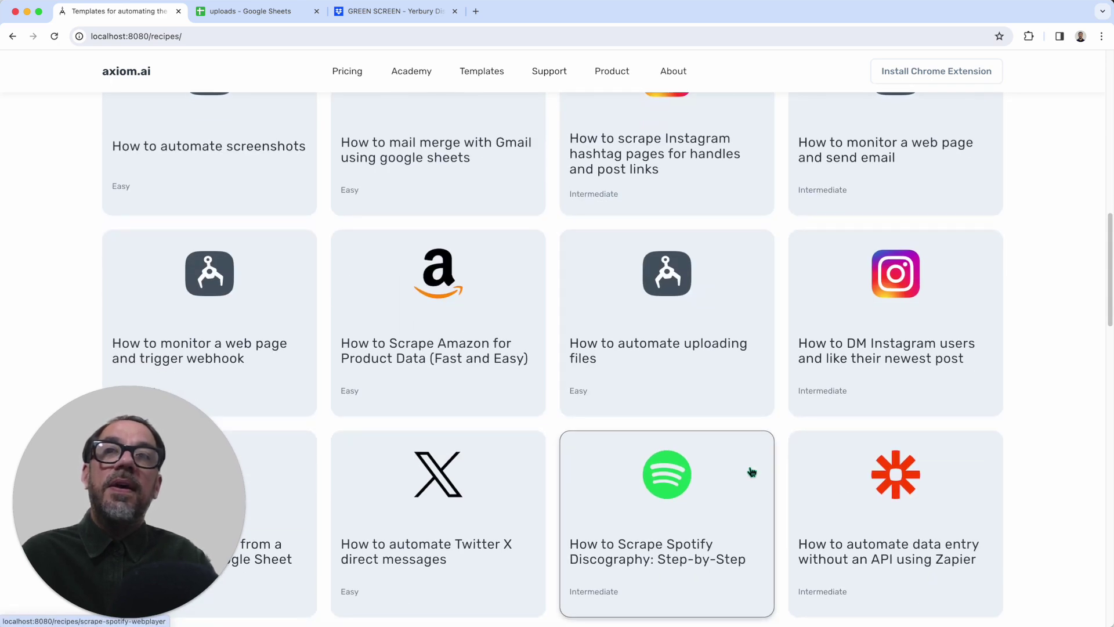
pyautogui.scroll(-1, 751, 471)
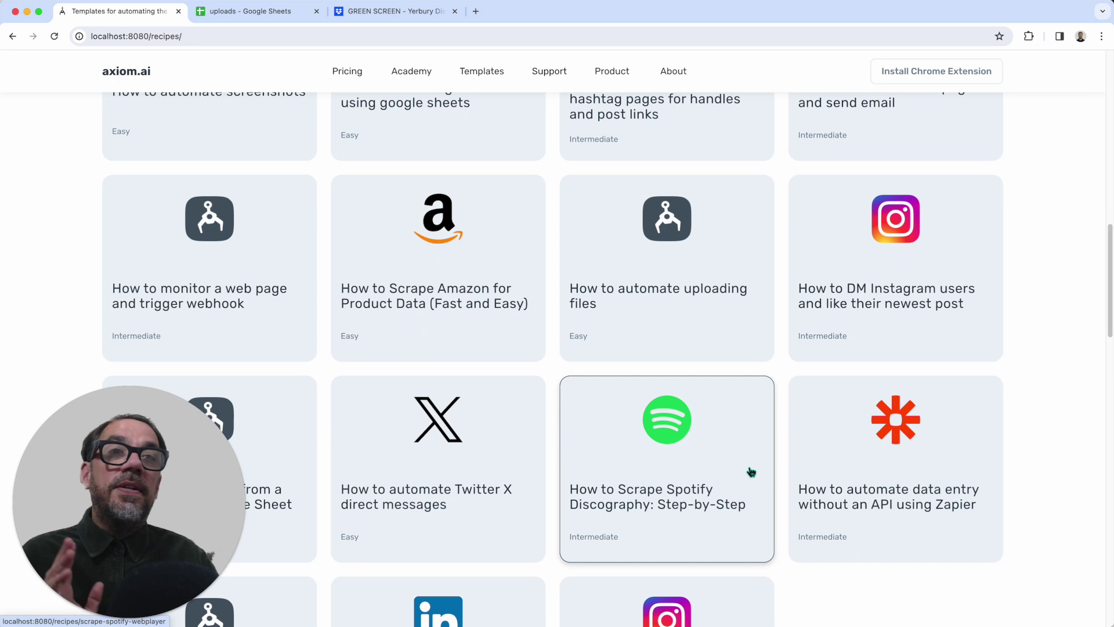
pyautogui.scroll(-1, 751, 468)
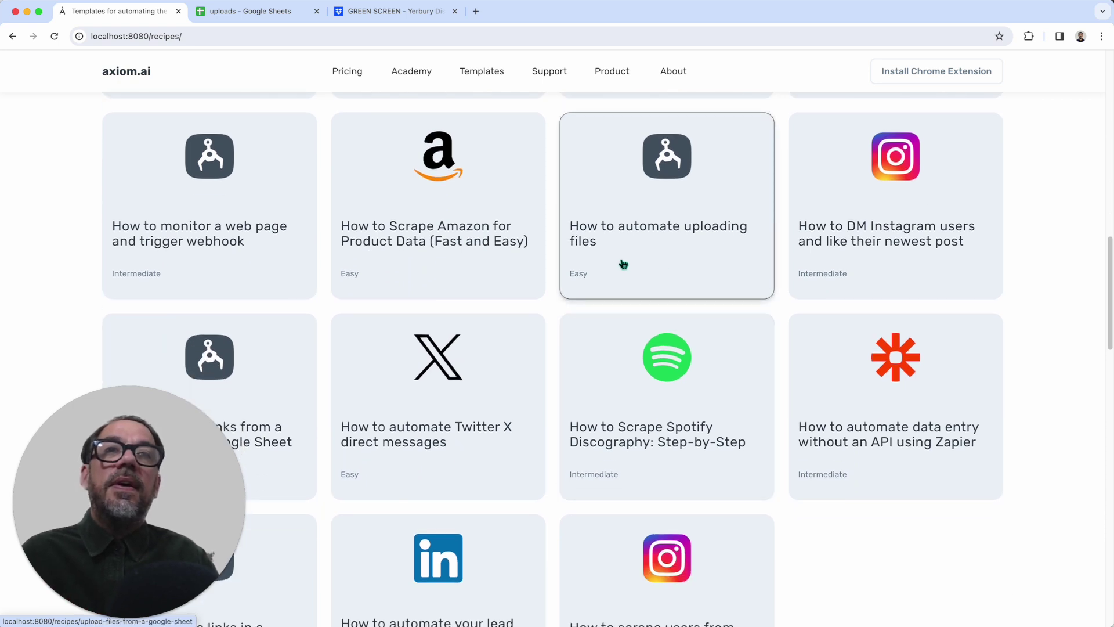
pyautogui.click(659, 265)
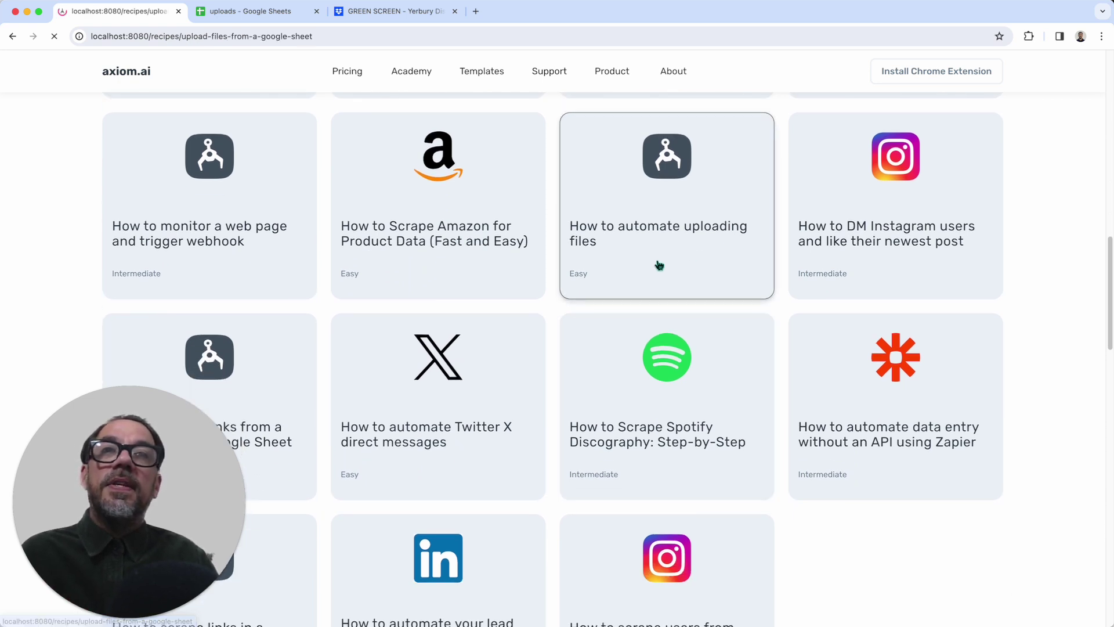
pyautogui.scroll(-2, 640, 367)
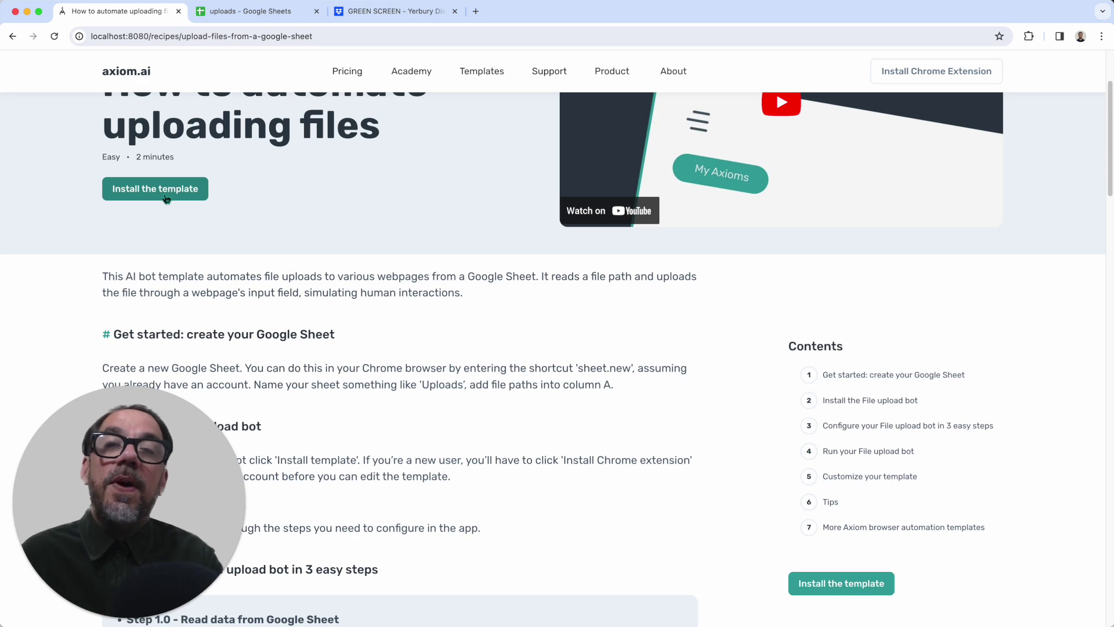
pyautogui.moveTo(397, 74)
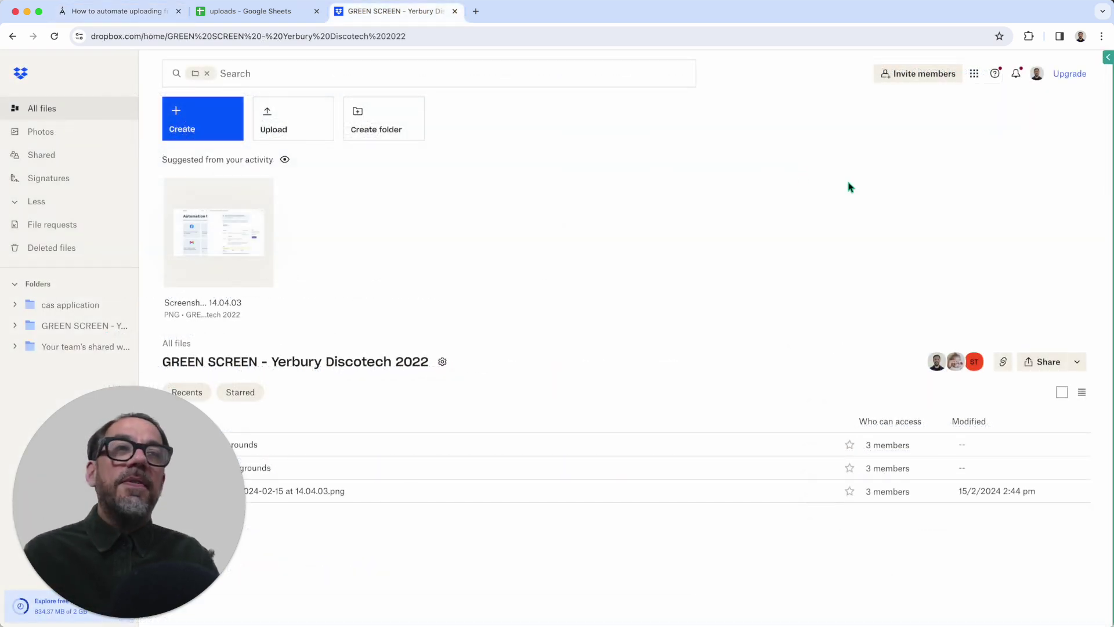
# Start a new Axiom.ai automation from a template, filtered to File upload/downloads
pyautogui.click(1102, 58)
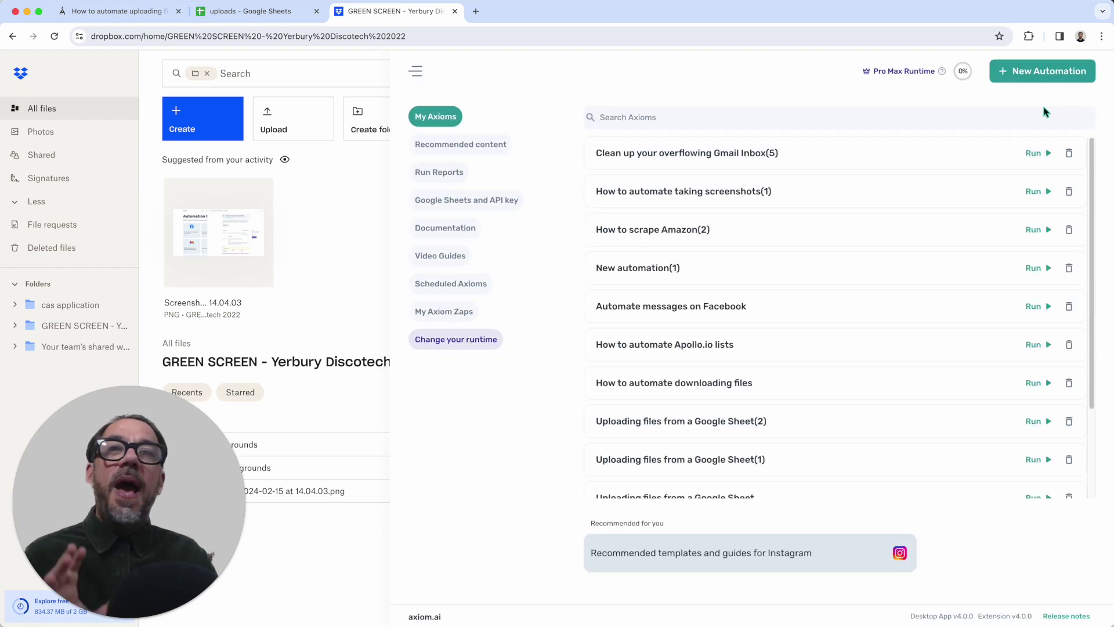
pyautogui.click(1041, 70)
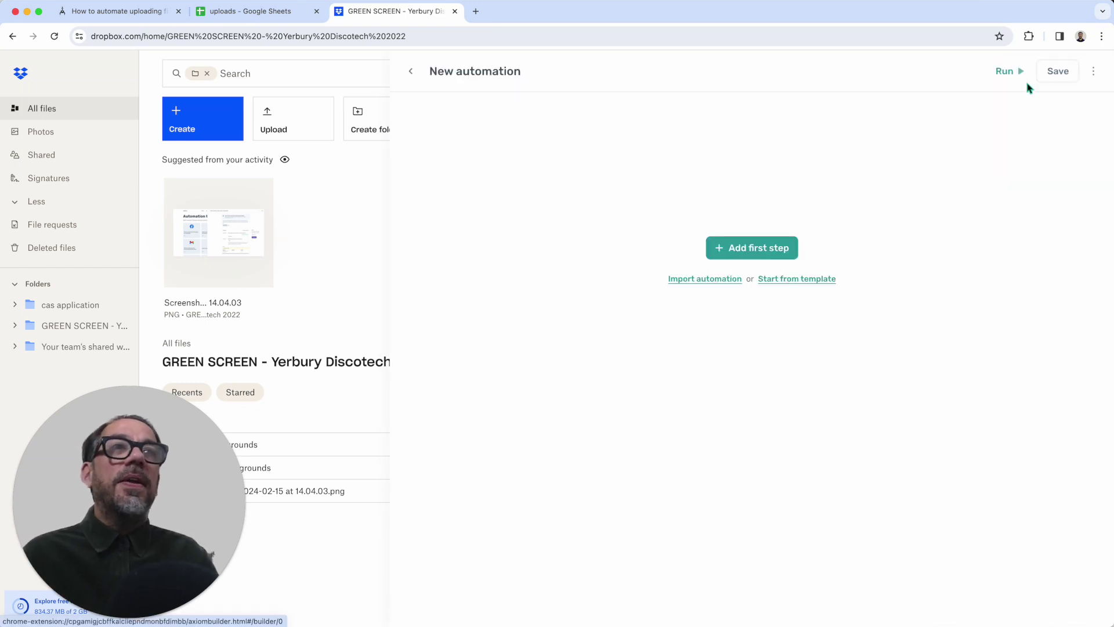
pyautogui.click(819, 281)
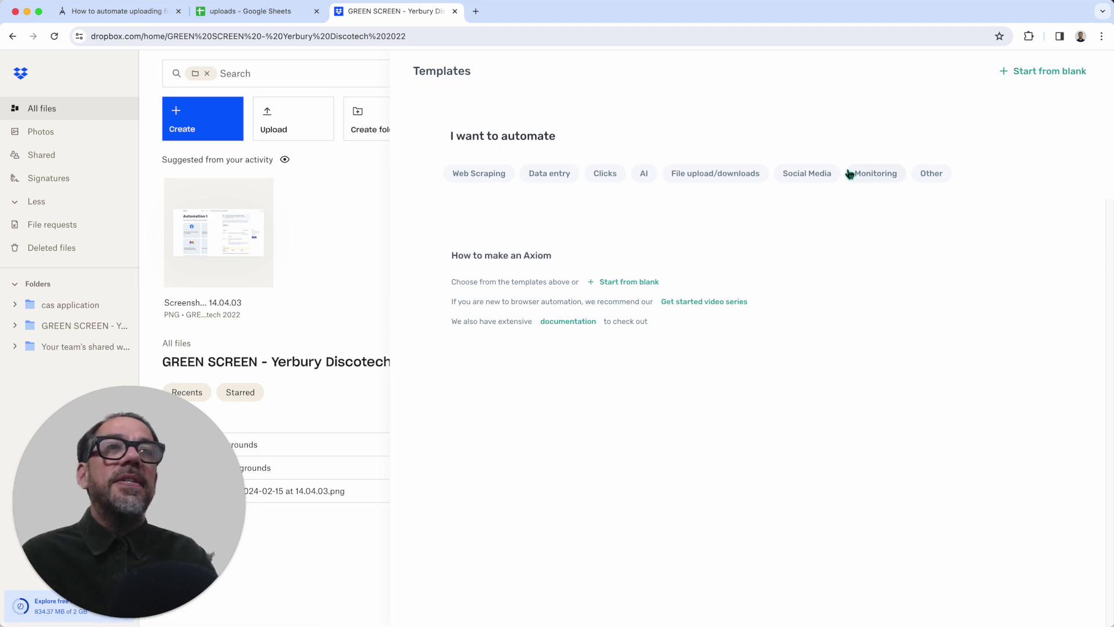
pyautogui.click(734, 177)
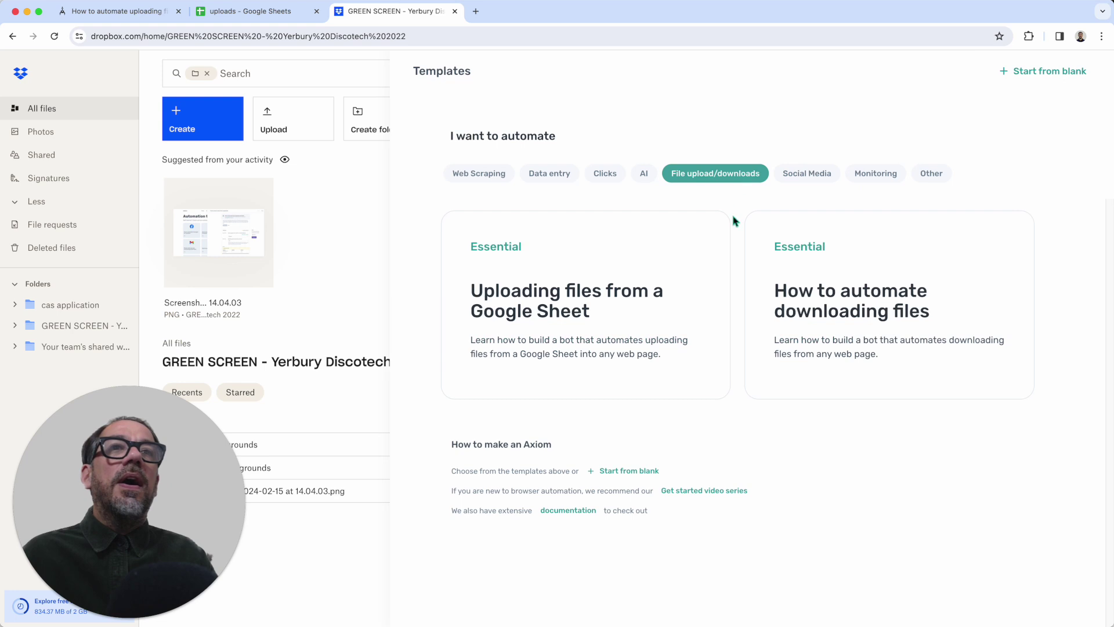
# Open the 'Uploading files from a Google Sheet' template and begin its guided setup
pyautogui.click(602, 313)
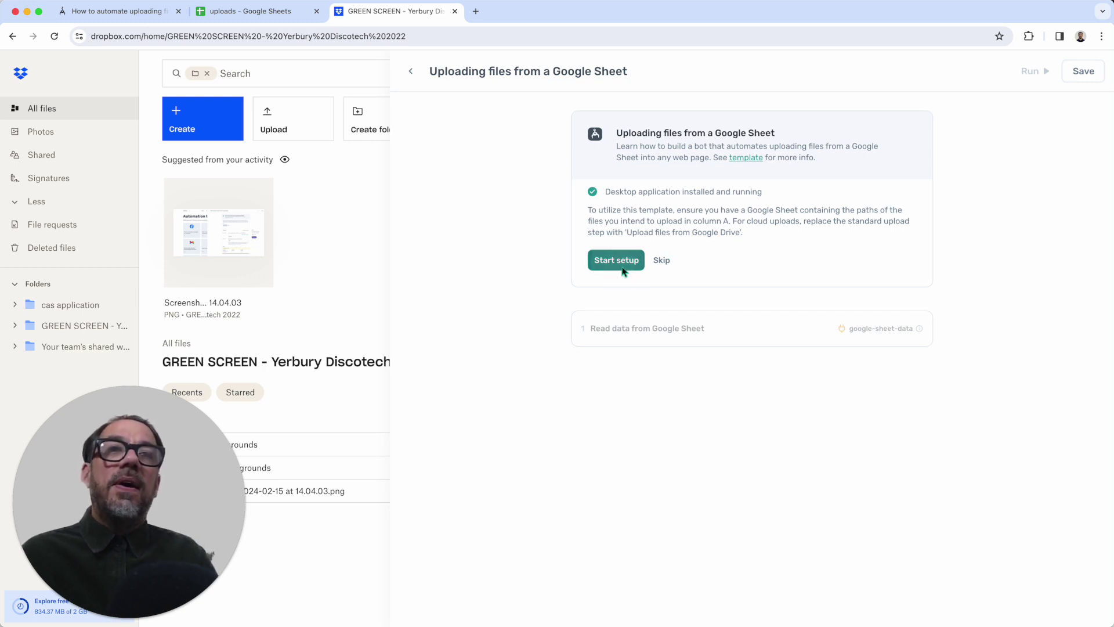
pyautogui.click(622, 267)
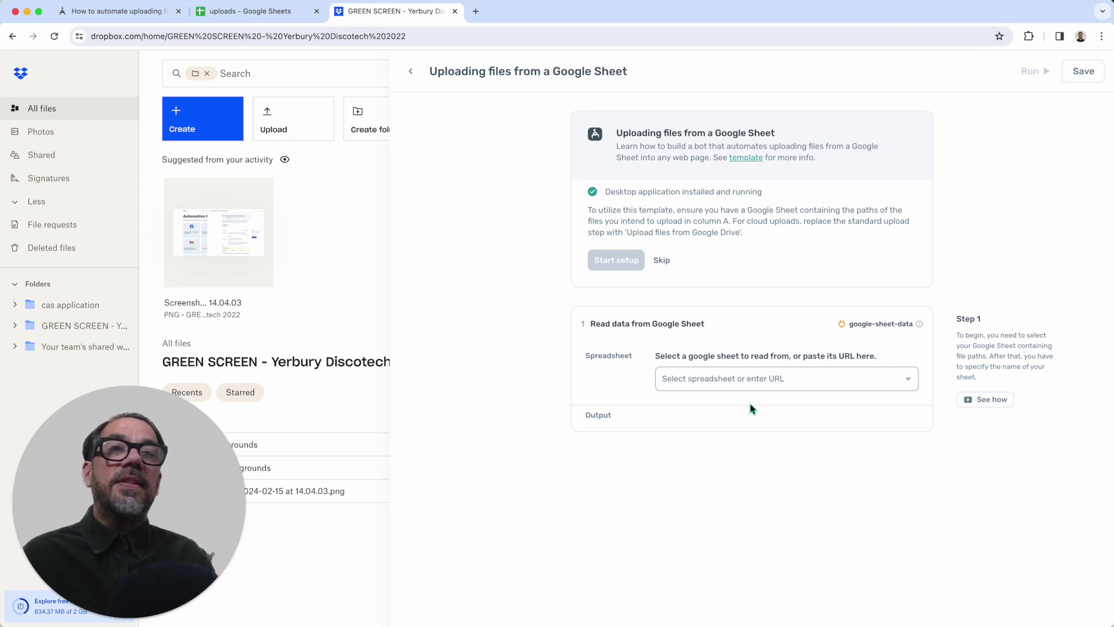
# Read the uploads spreadsheet's Sheet1 and review the Column A screenshot path preview
pyautogui.click(697, 380)
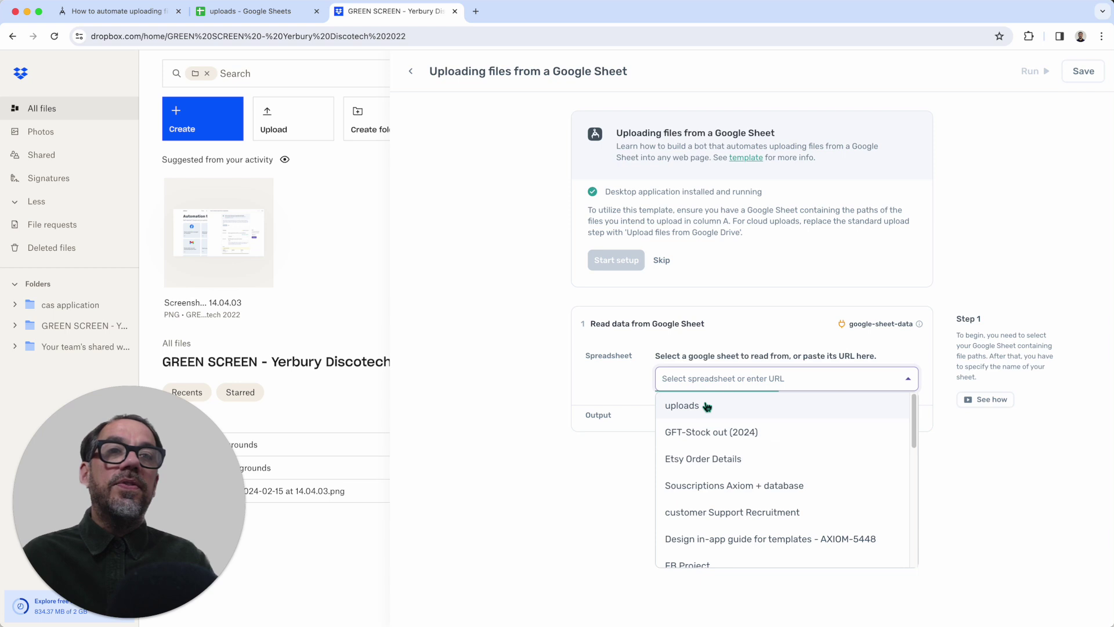
pyautogui.click(706, 406)
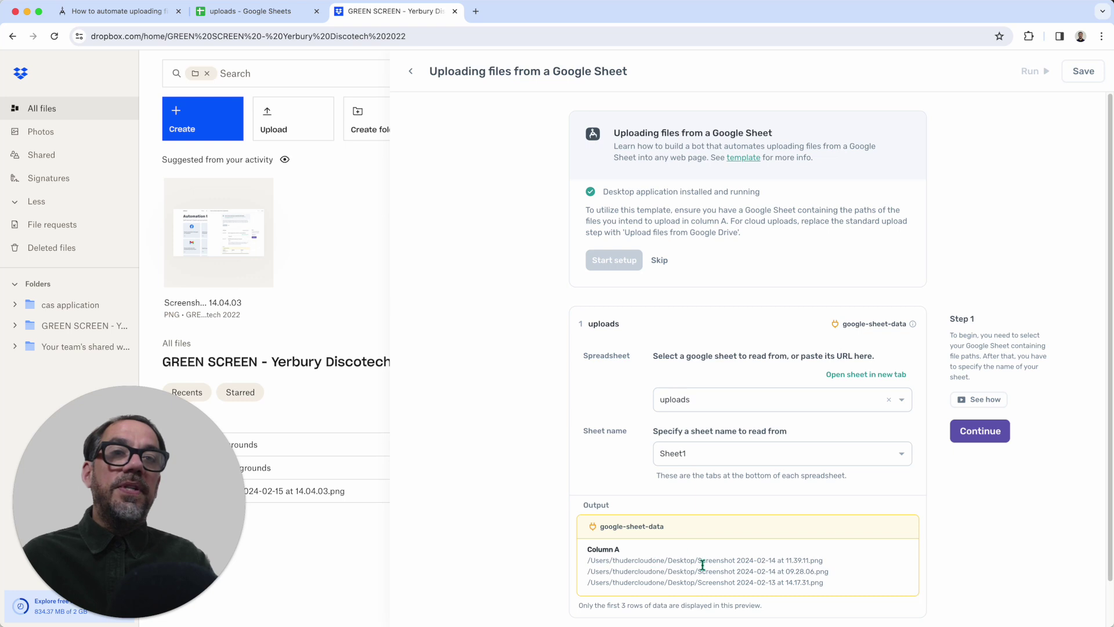
pyautogui.scroll(-1, 702, 571)
pyautogui.scroll(-1, 702, 571)
pyautogui.moveTo(822, 562); pyautogui.dragTo(669, 544)
pyautogui.click(617, 537)
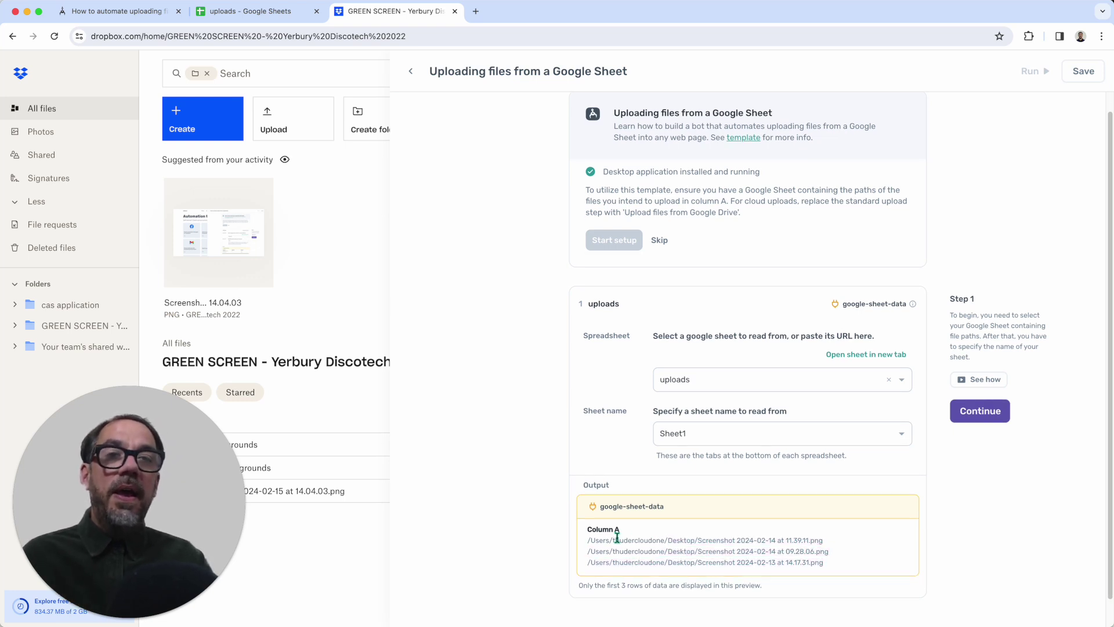
pyautogui.tripleClick(618, 540)
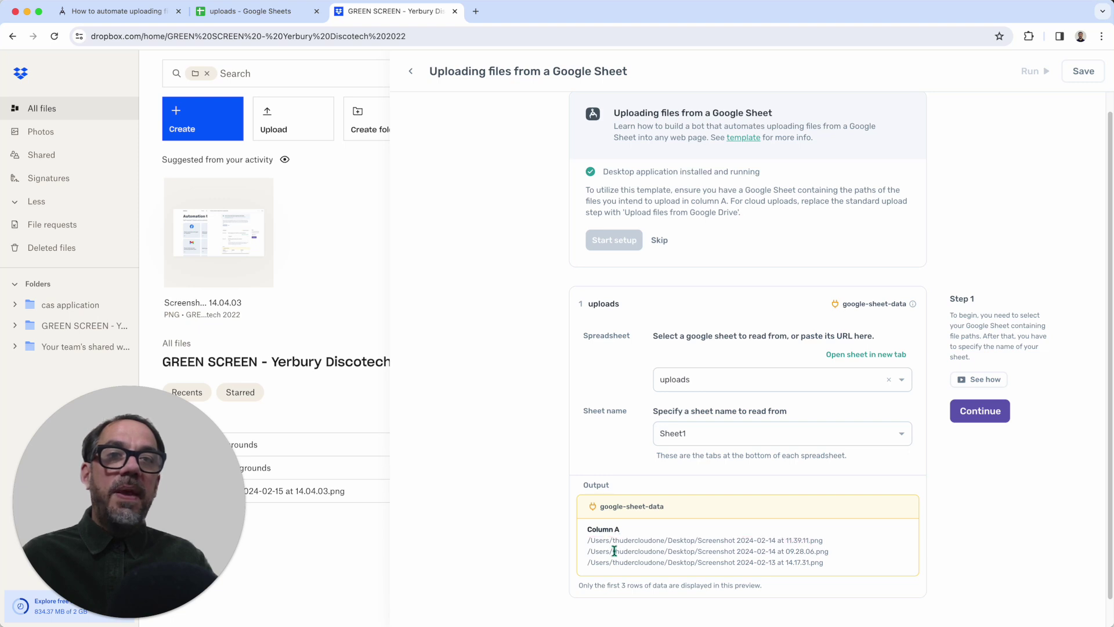
pyautogui.doubleClick(613, 552)
pyautogui.tripleClick(614, 552)
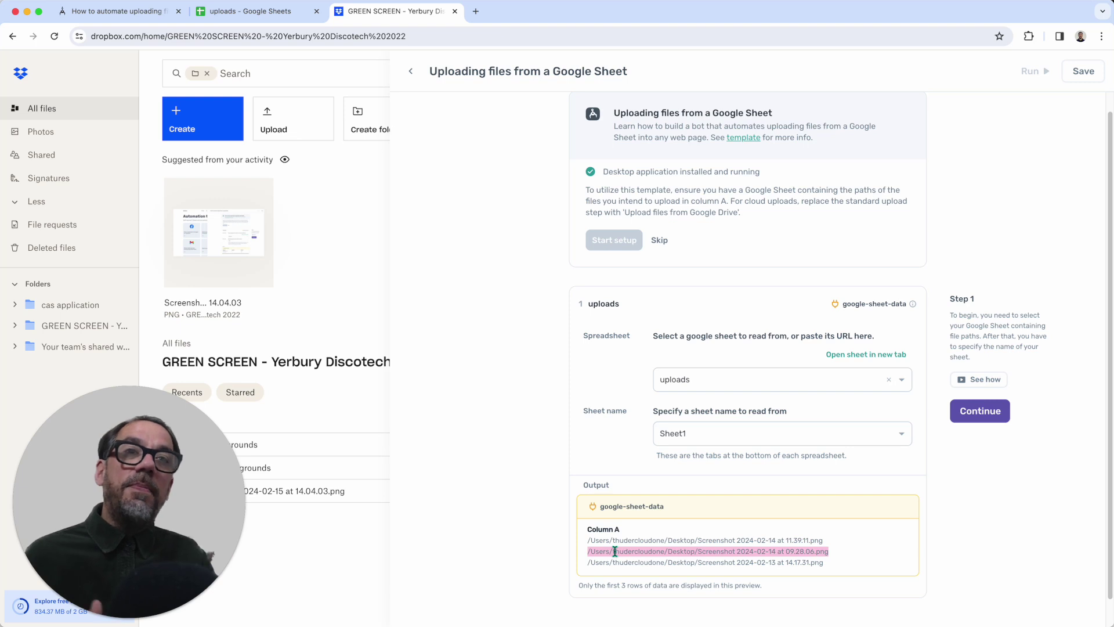
pyautogui.click(966, 450)
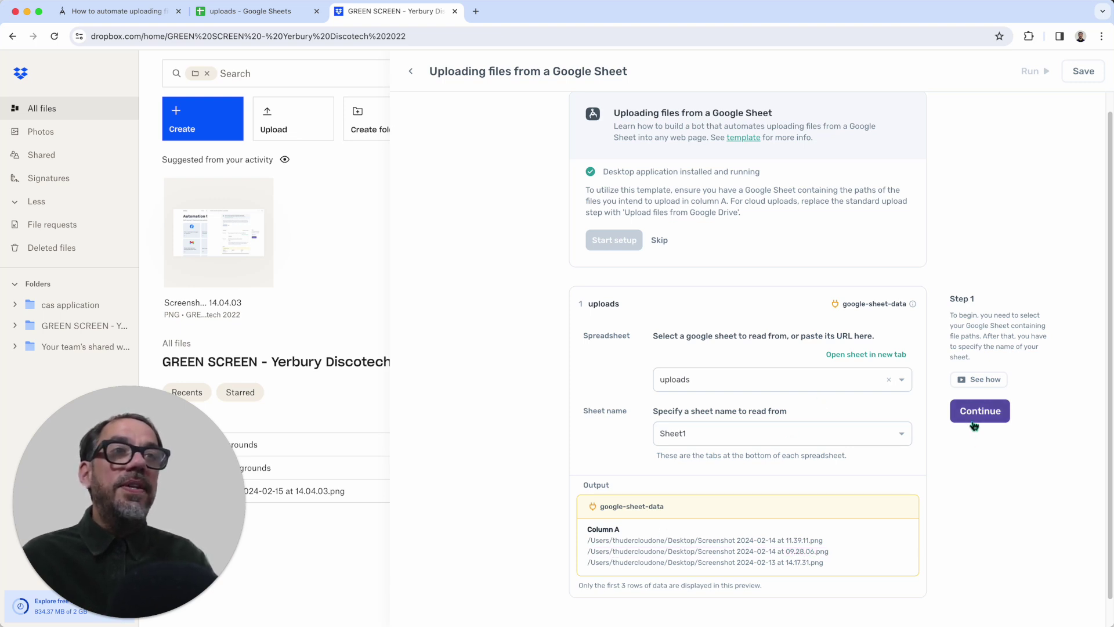
# Point the Go to page step at the current Dropbox GREEN SCREEN folder URL
pyautogui.click(973, 411)
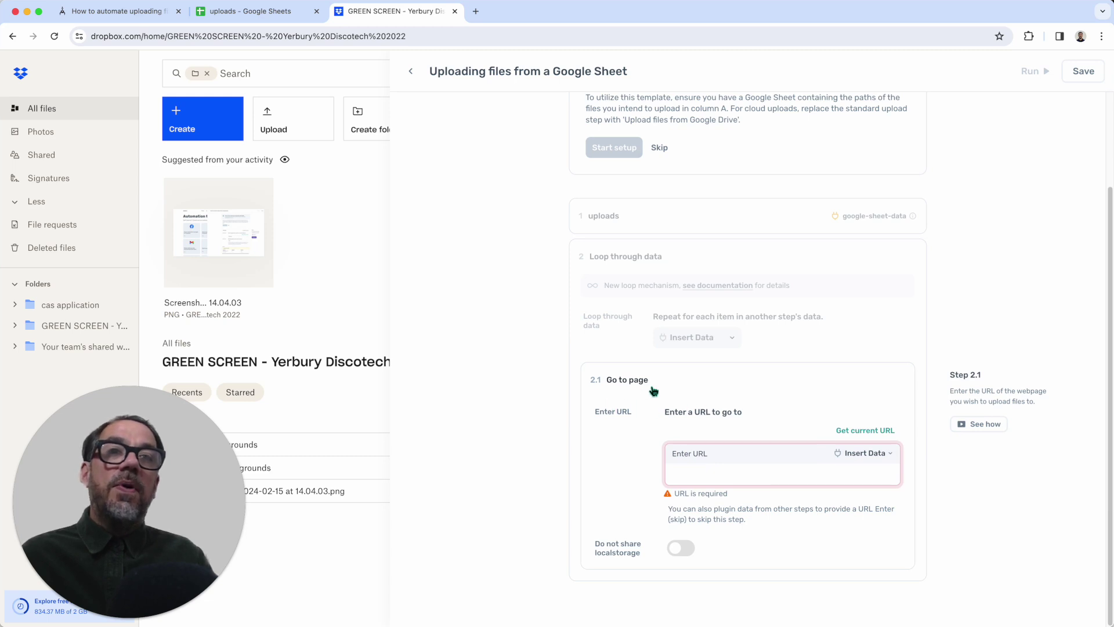
pyautogui.click(855, 431)
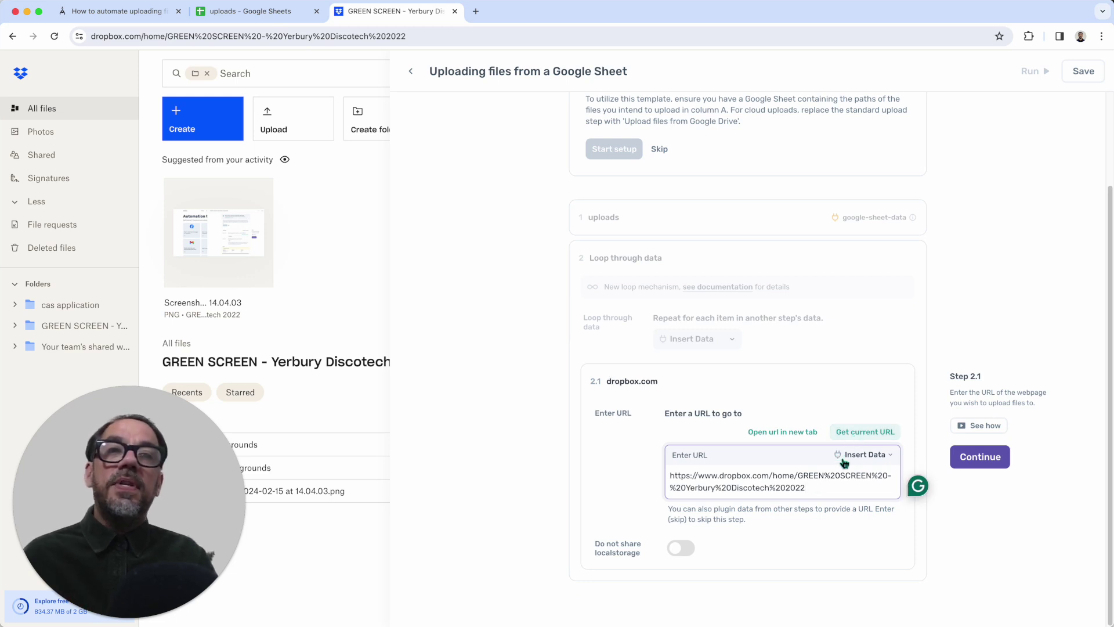
pyautogui.click(790, 536)
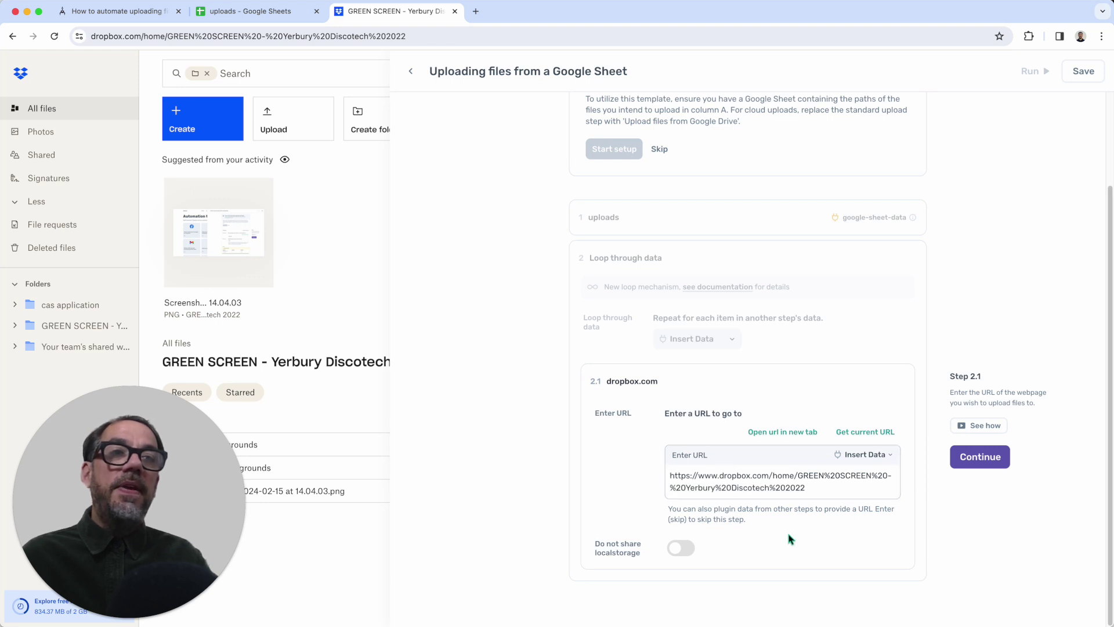
pyautogui.click(990, 468)
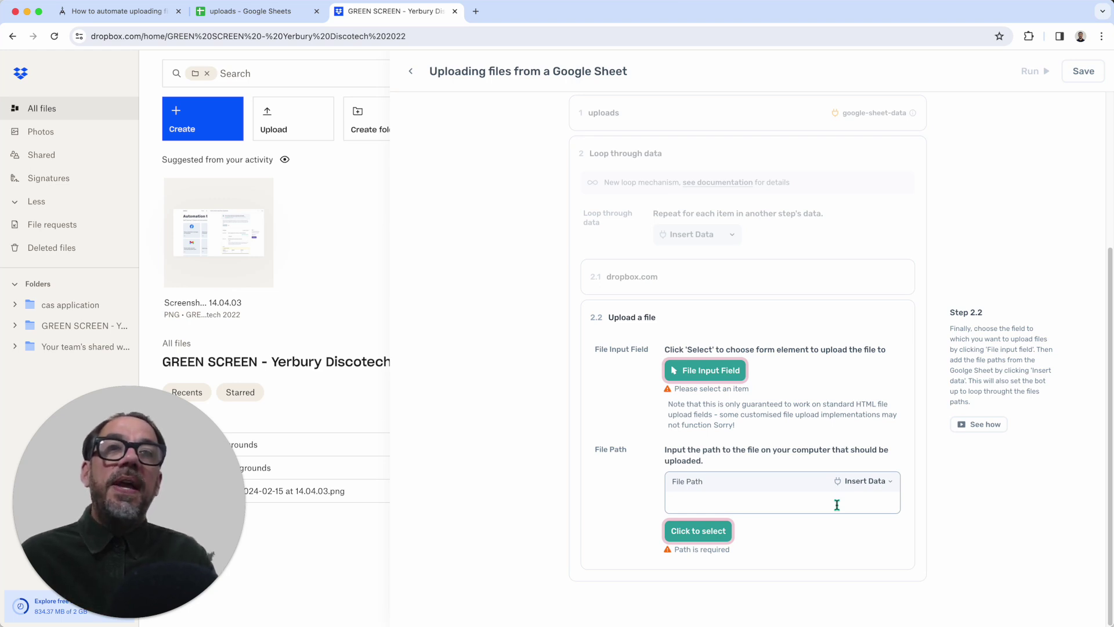
# Set the file input to Dropbox's Upload > File option, matched by element text 'File'
pyautogui.click(305, 133)
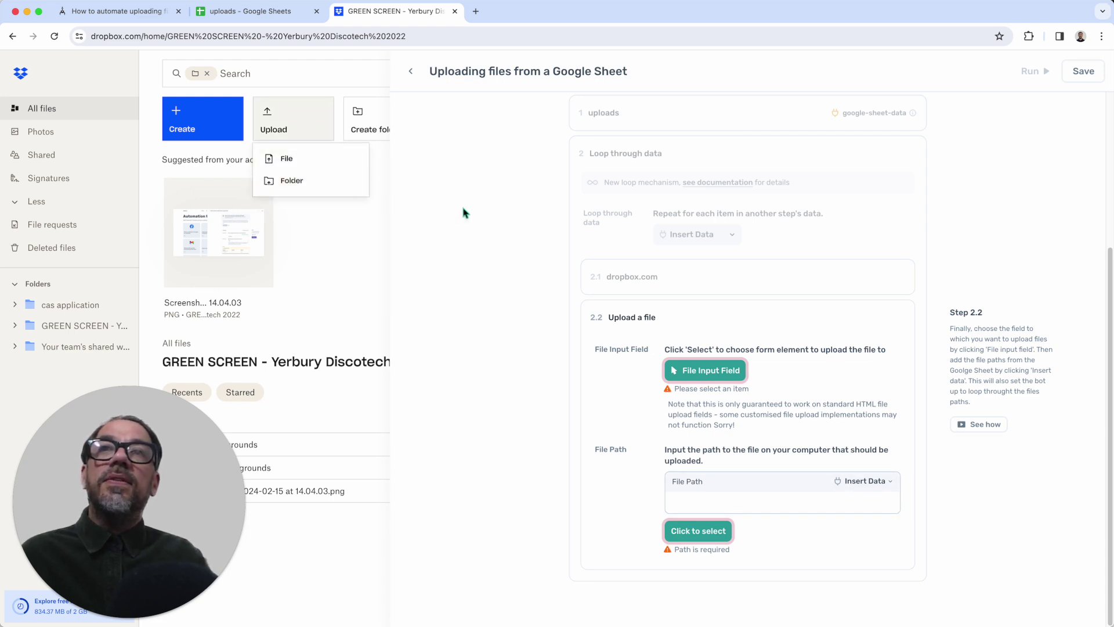
pyautogui.click(693, 372)
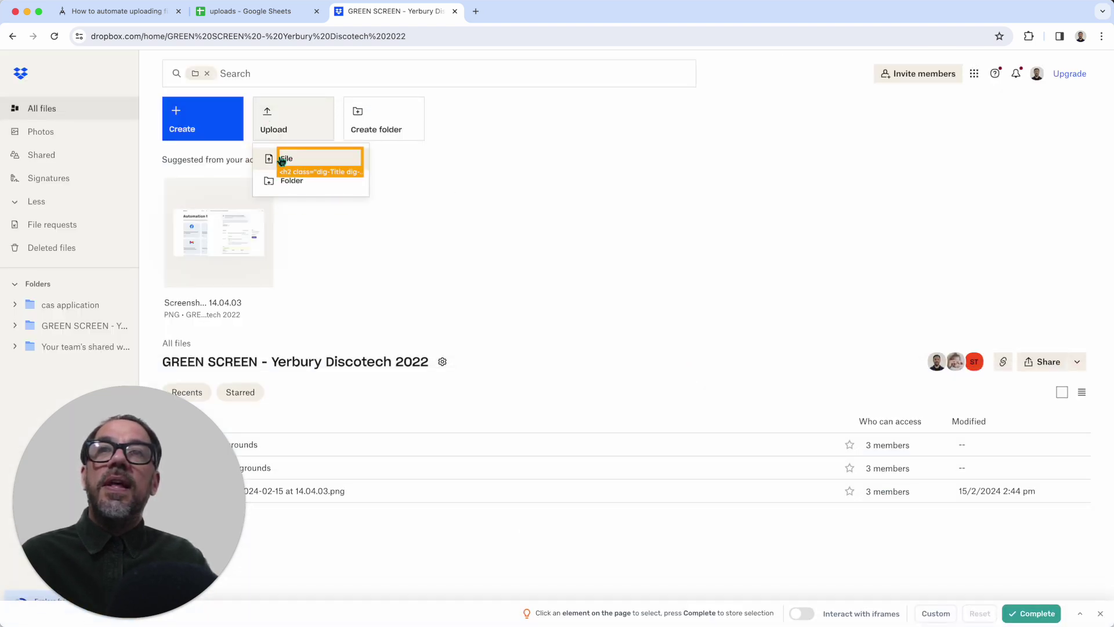
pyautogui.press('Escape')
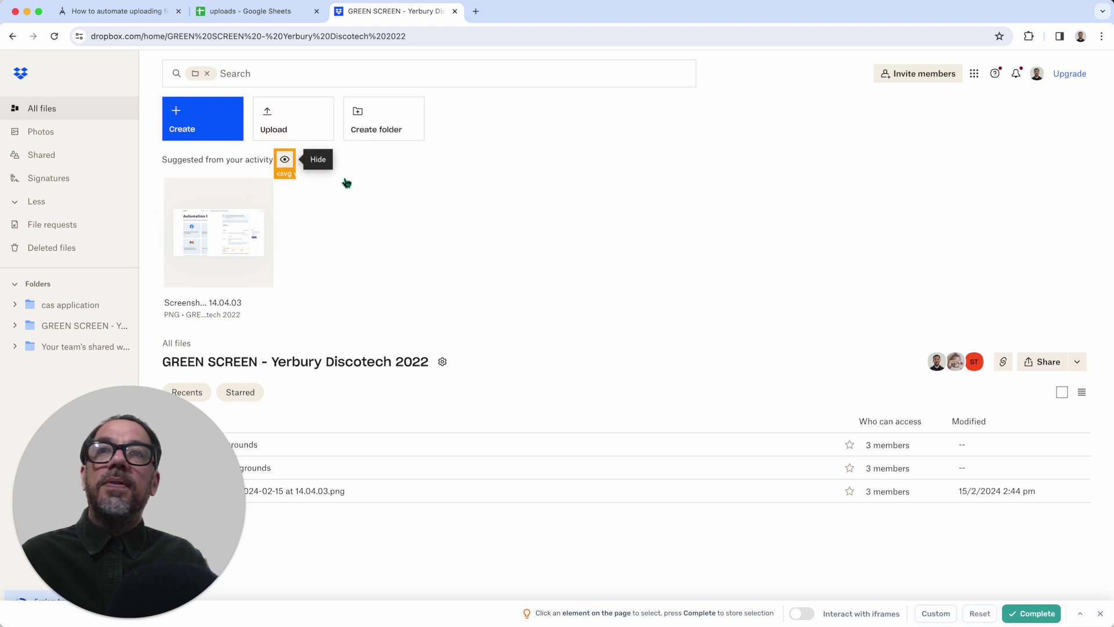
pyautogui.click(943, 616)
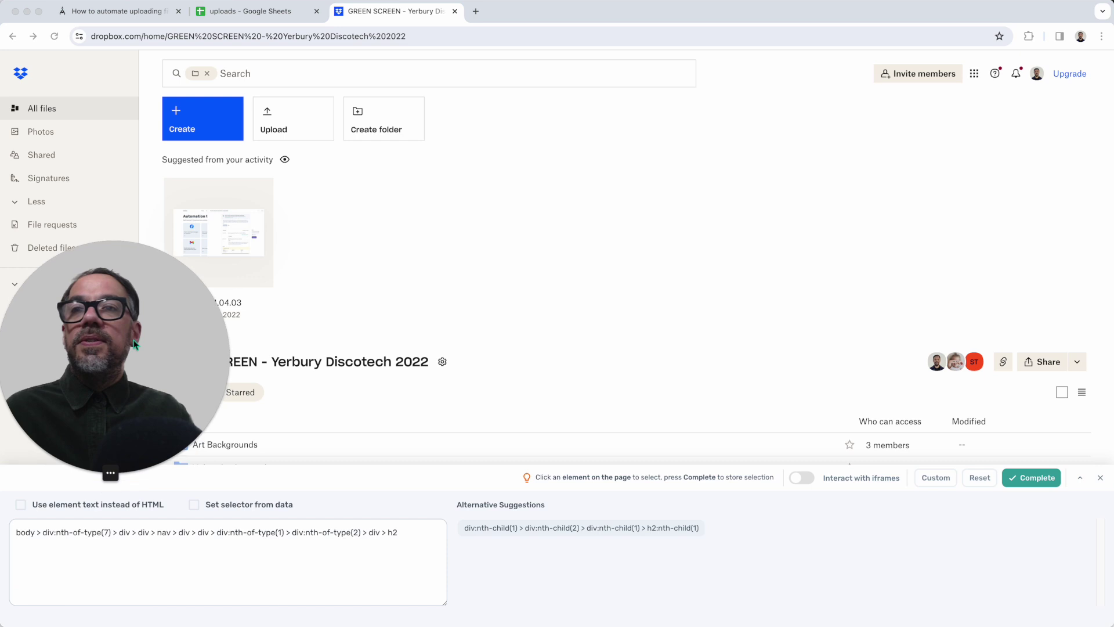
pyautogui.click(21, 504)
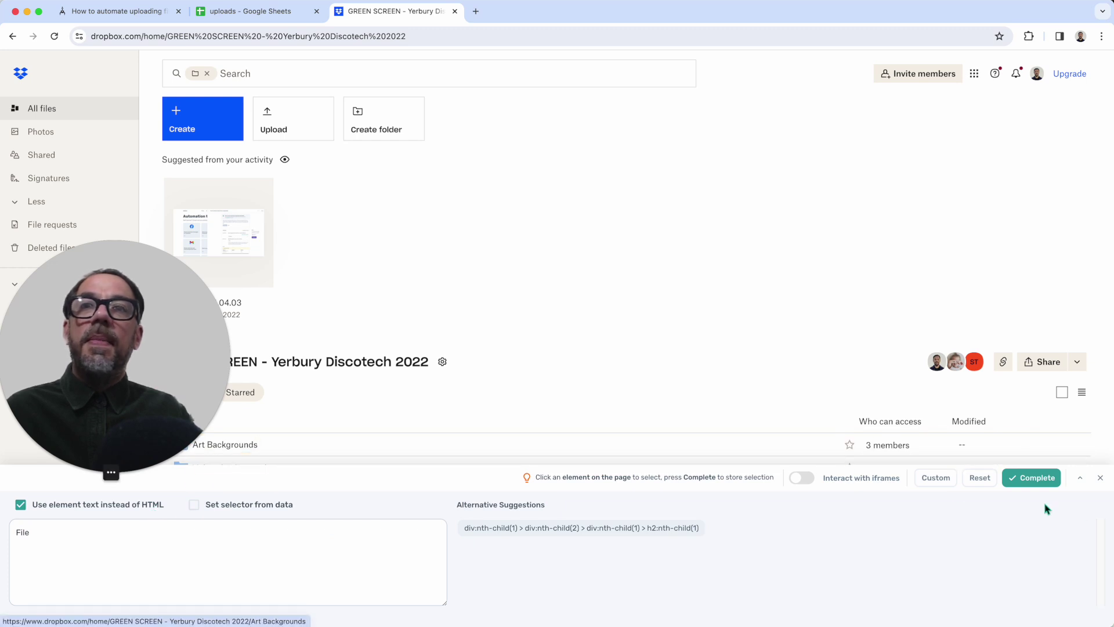
pyautogui.click(1045, 481)
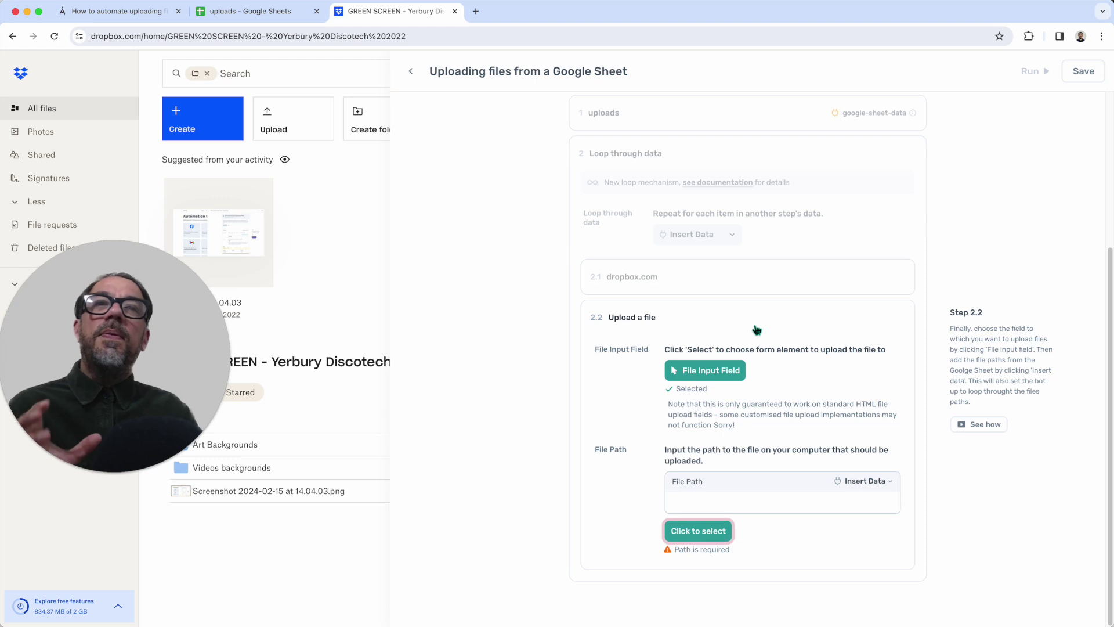
# Set the file path to google-sheet-data Column A and finish the guided setup
pyautogui.moveTo(124, 348); pyautogui.dragTo(140, 481)
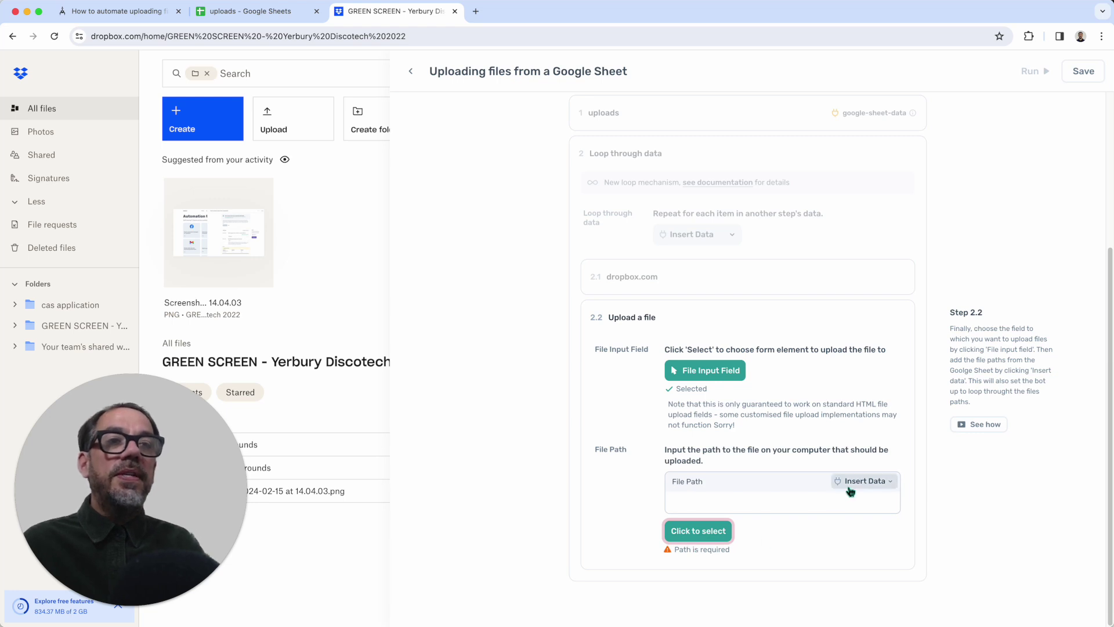
pyautogui.scroll(4, 811, 294)
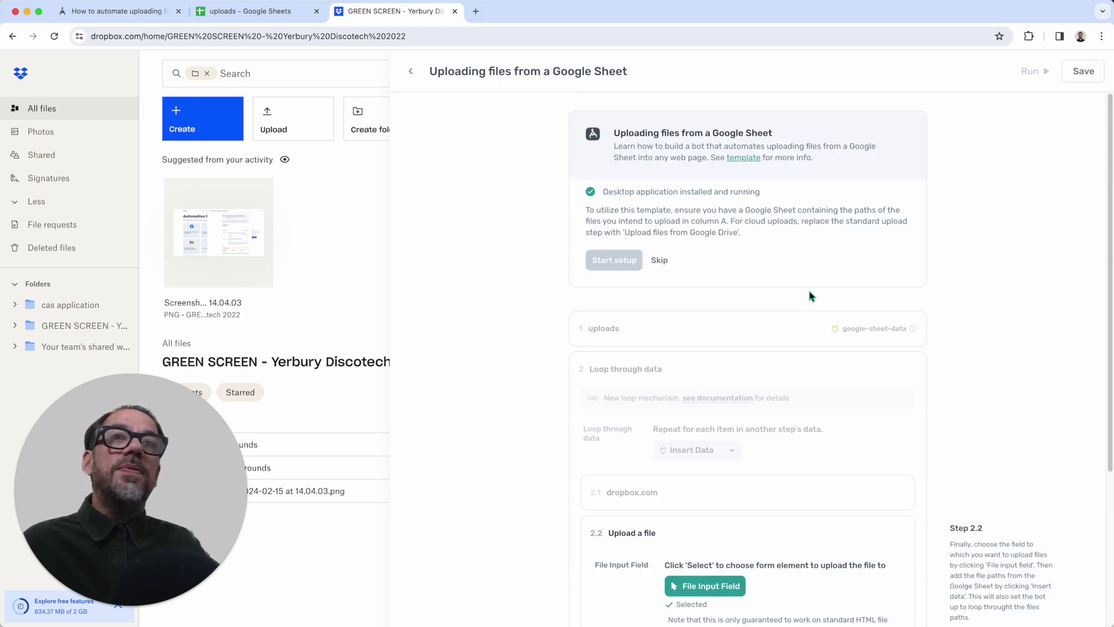
pyautogui.scroll(-4, 760, 398)
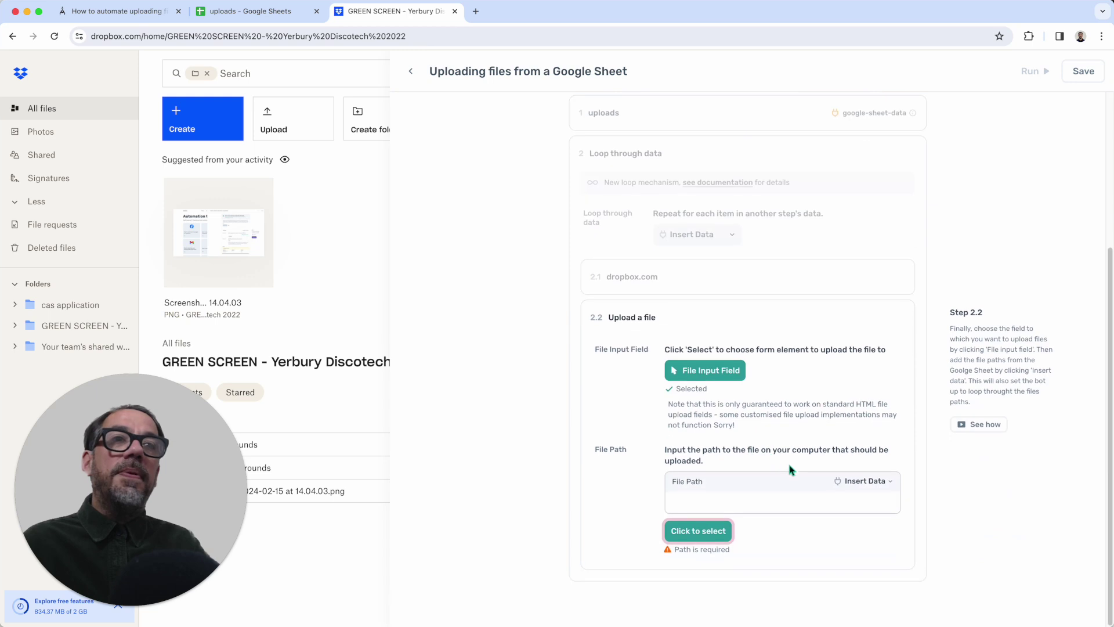
pyautogui.click(881, 488)
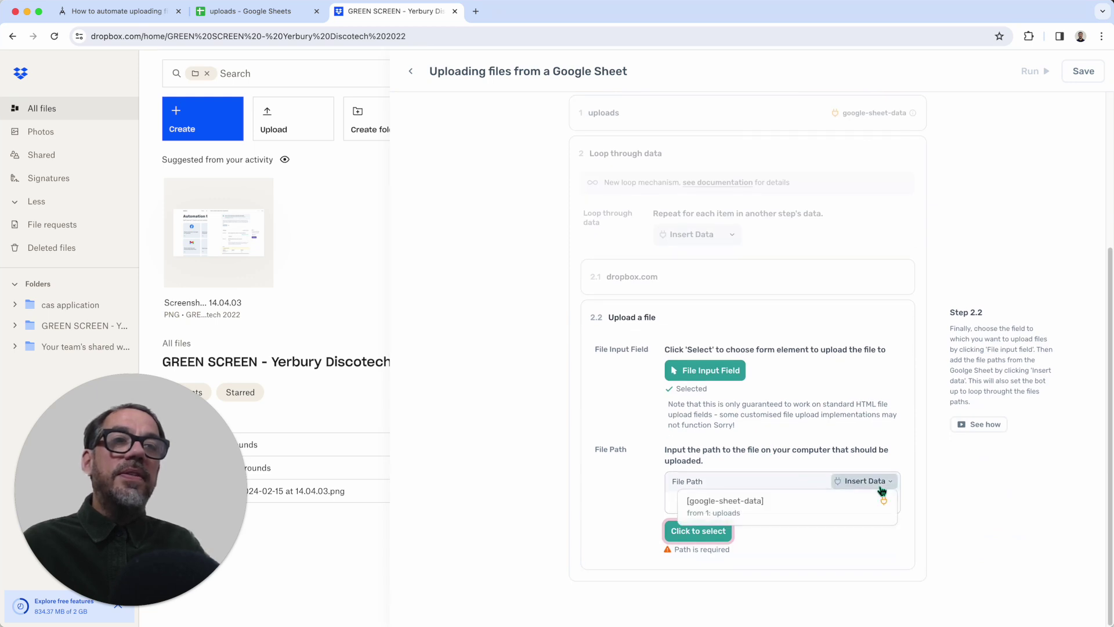
pyautogui.click(846, 507)
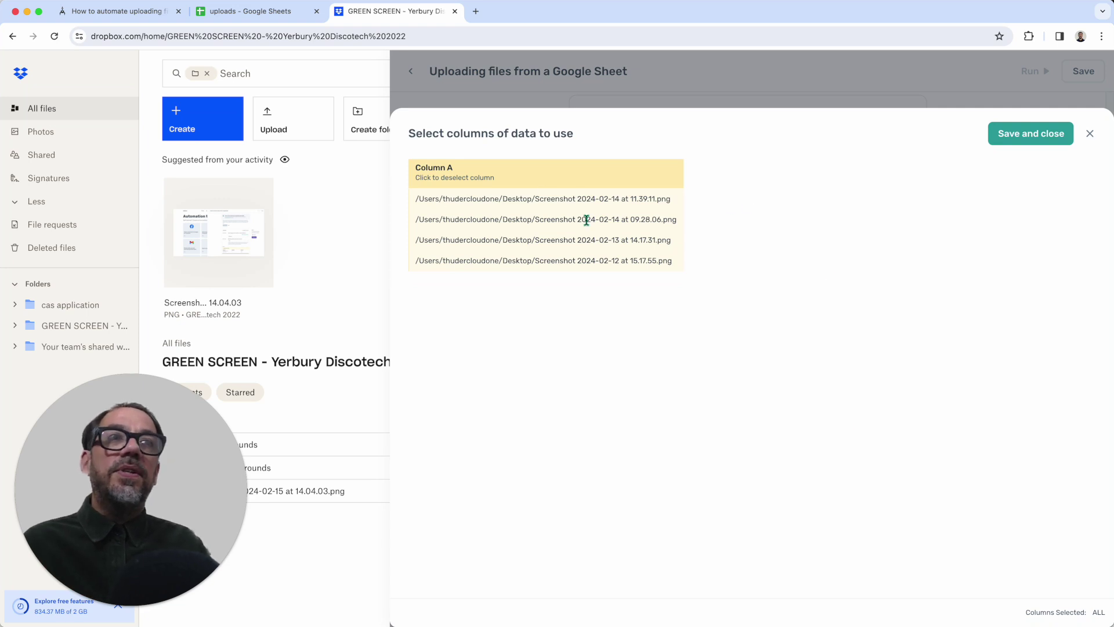
pyautogui.click(1036, 146)
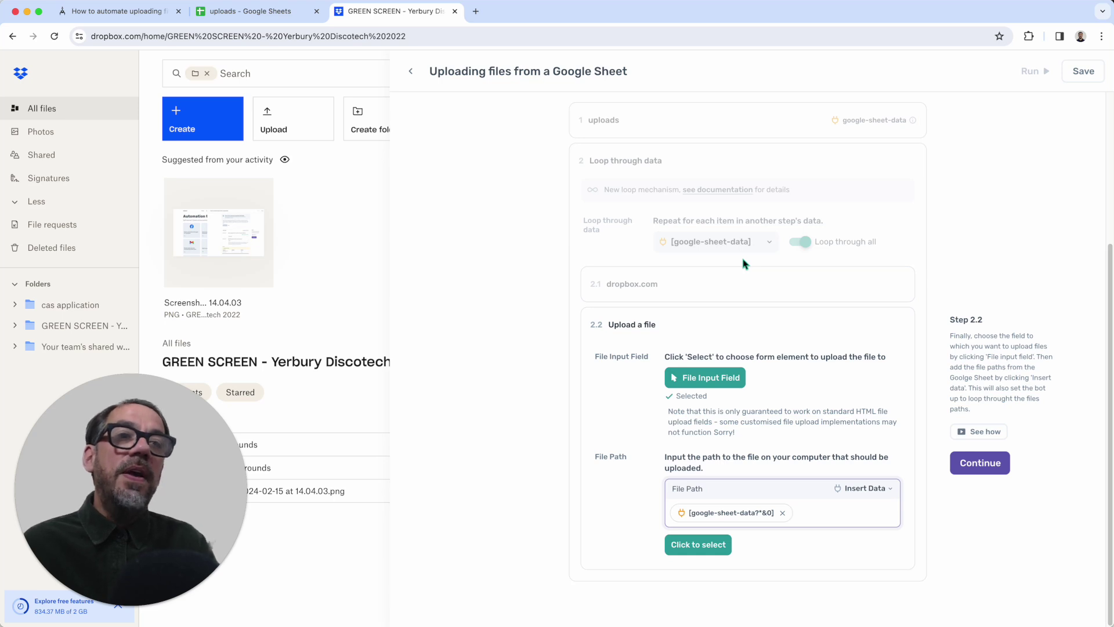
pyautogui.click(977, 498)
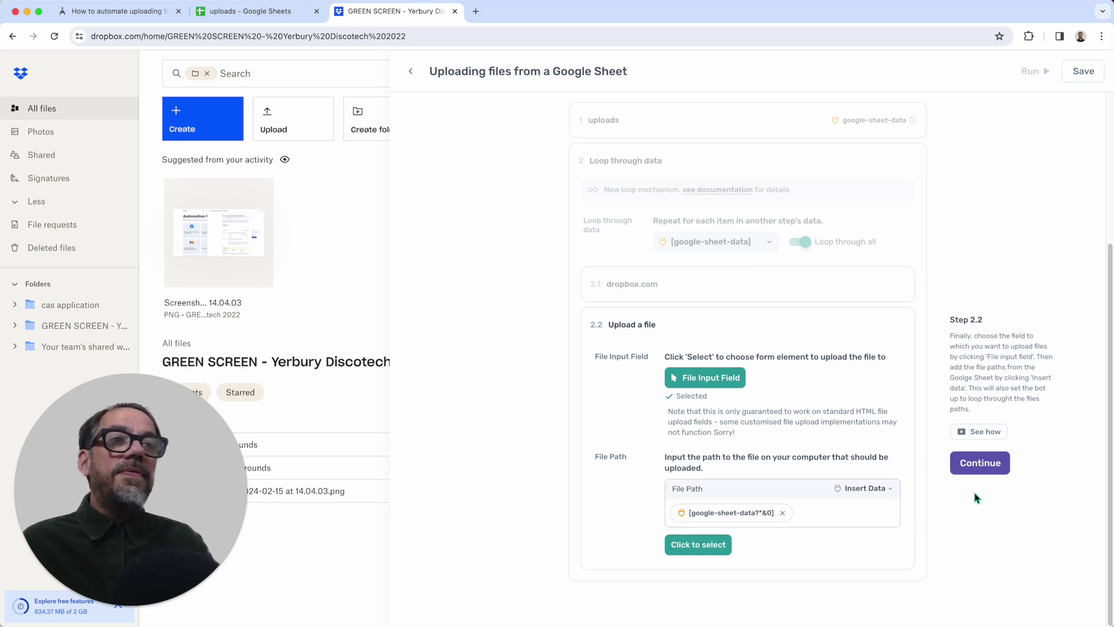
# Confirm the Upload a file settings and check Dropbox's upload options menu
pyautogui.click(978, 473)
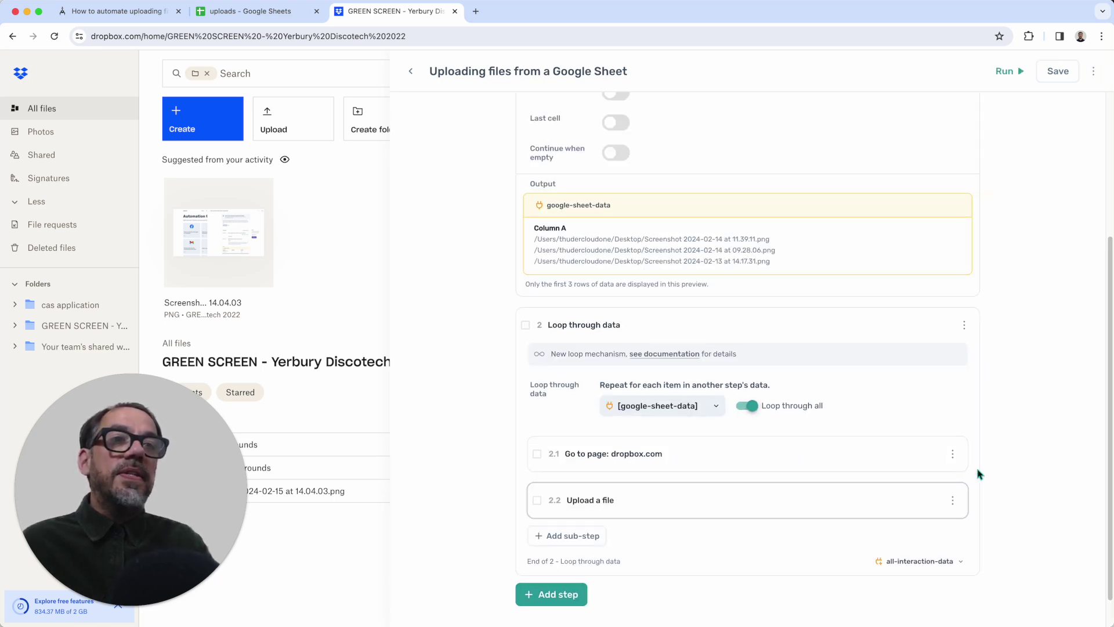
pyautogui.scroll(-1, 847, 530)
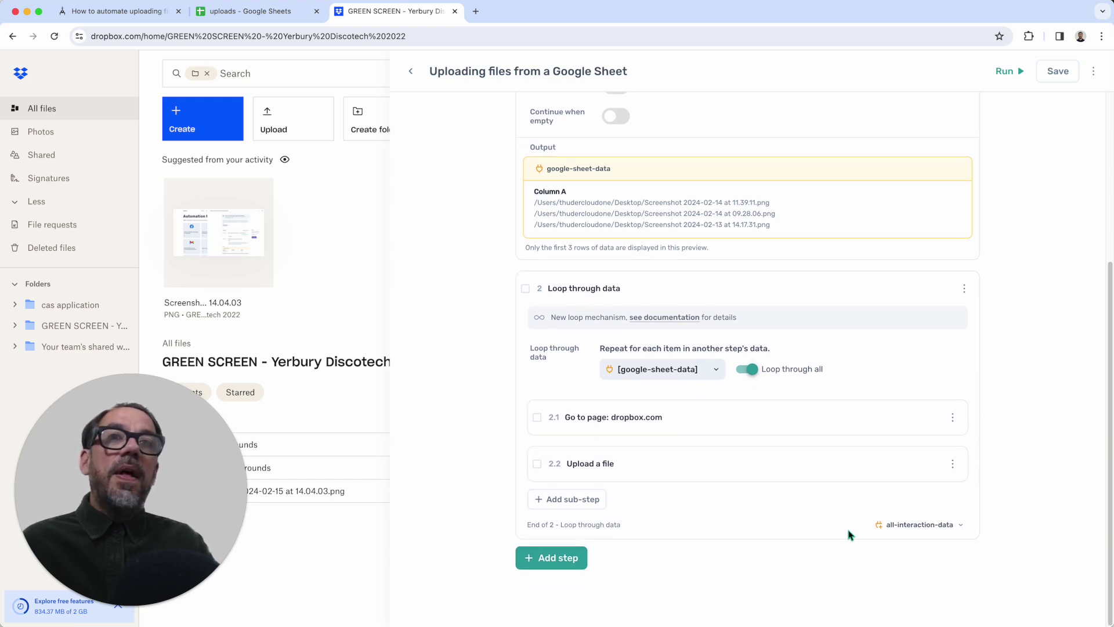
pyautogui.scroll(1, 848, 533)
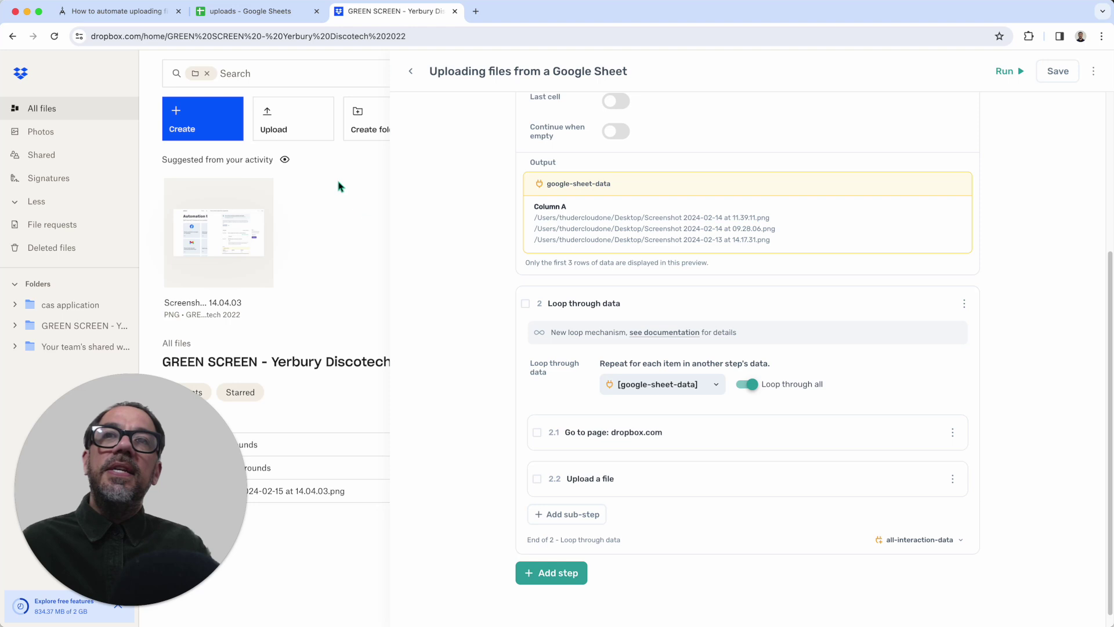
pyautogui.click(301, 131)
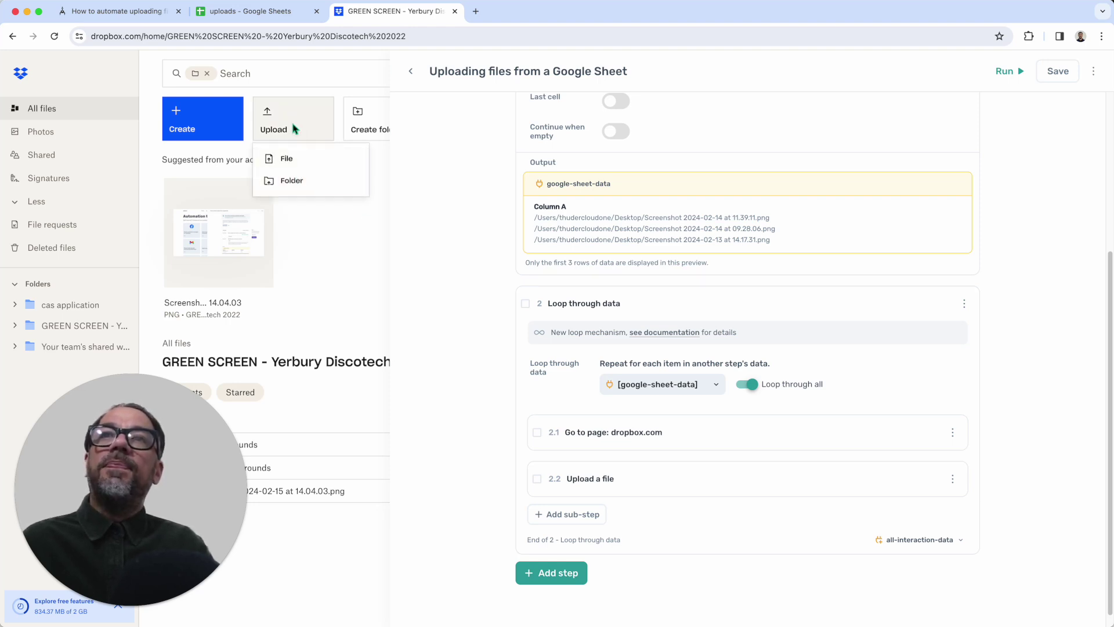
pyautogui.click(297, 129)
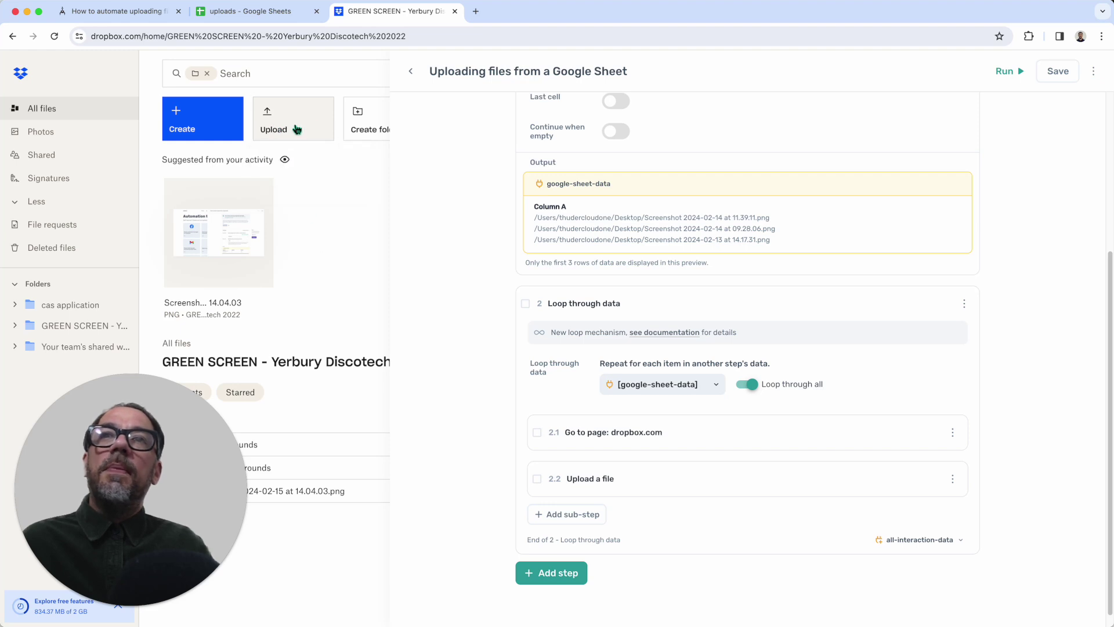
pyautogui.click(297, 129)
pyautogui.click(578, 301)
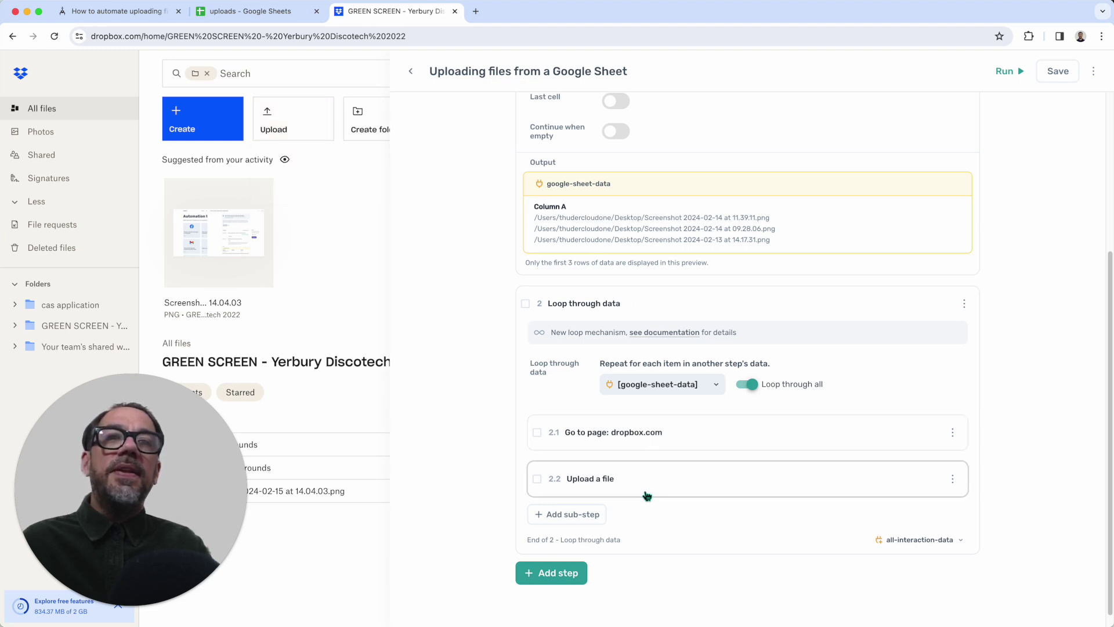
pyautogui.scroll(-1, 647, 495)
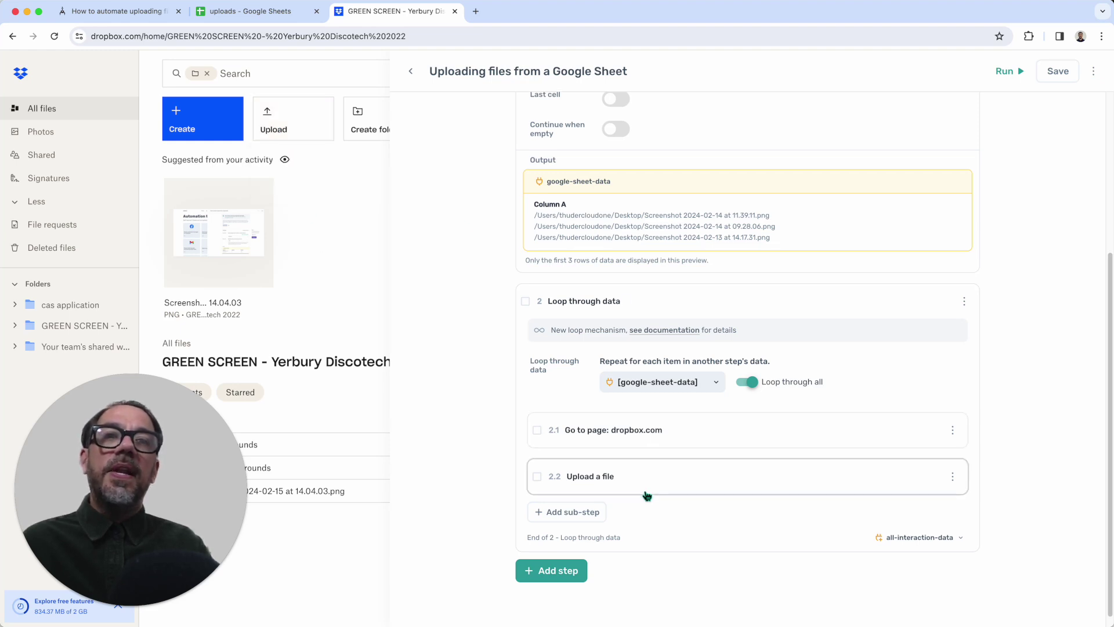
# Insert a Click element sub-step between the page step and Upload a file
pyautogui.click(657, 442)
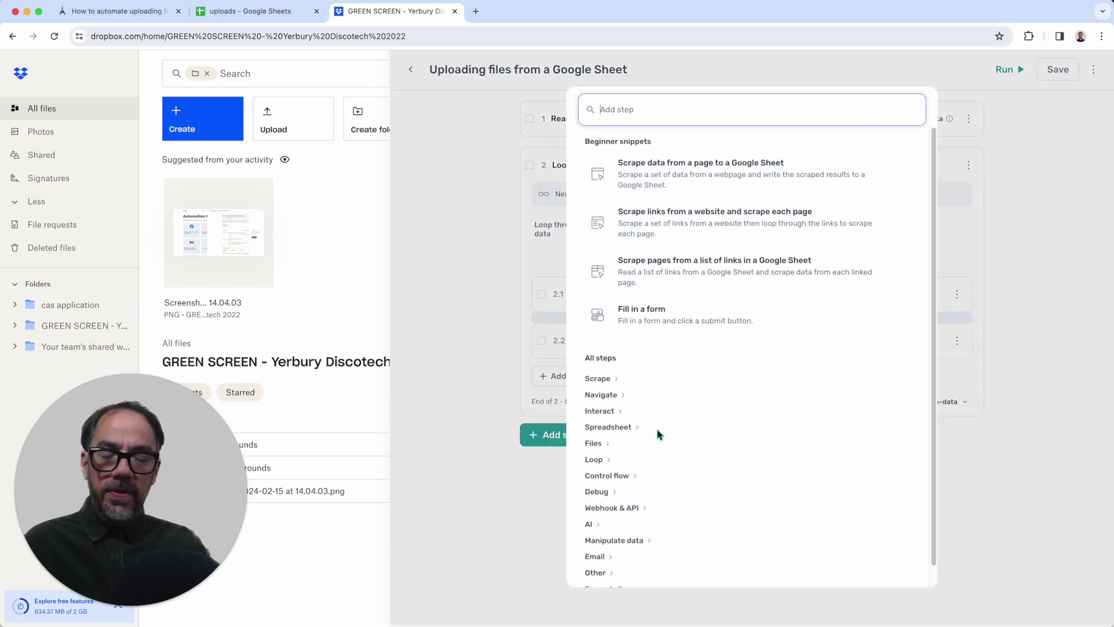
pyautogui.write('click')
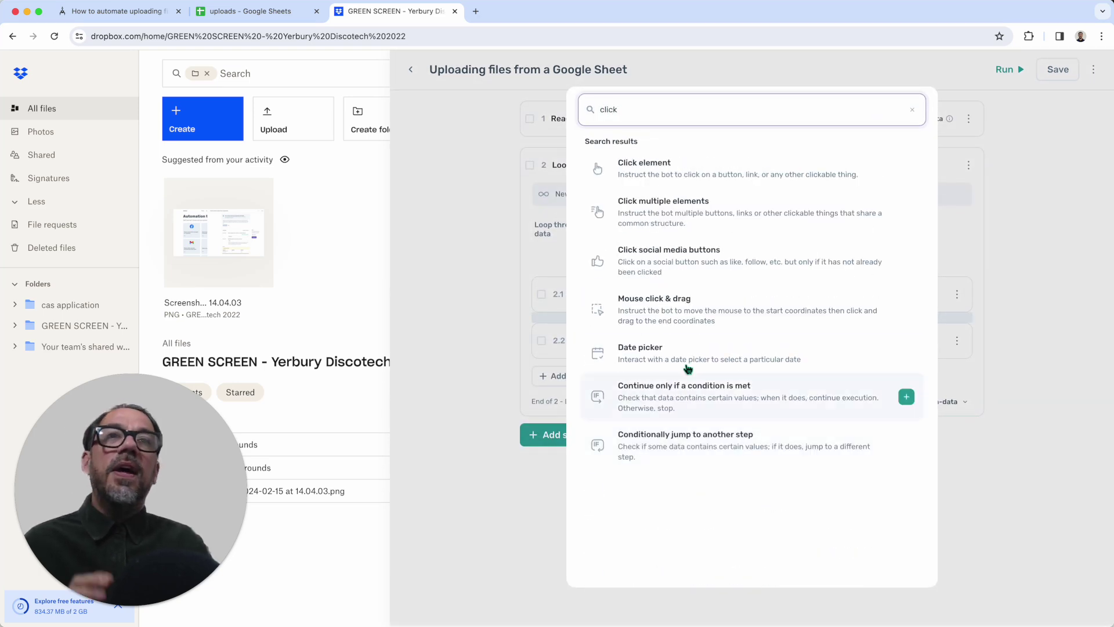
pyautogui.click(648, 179)
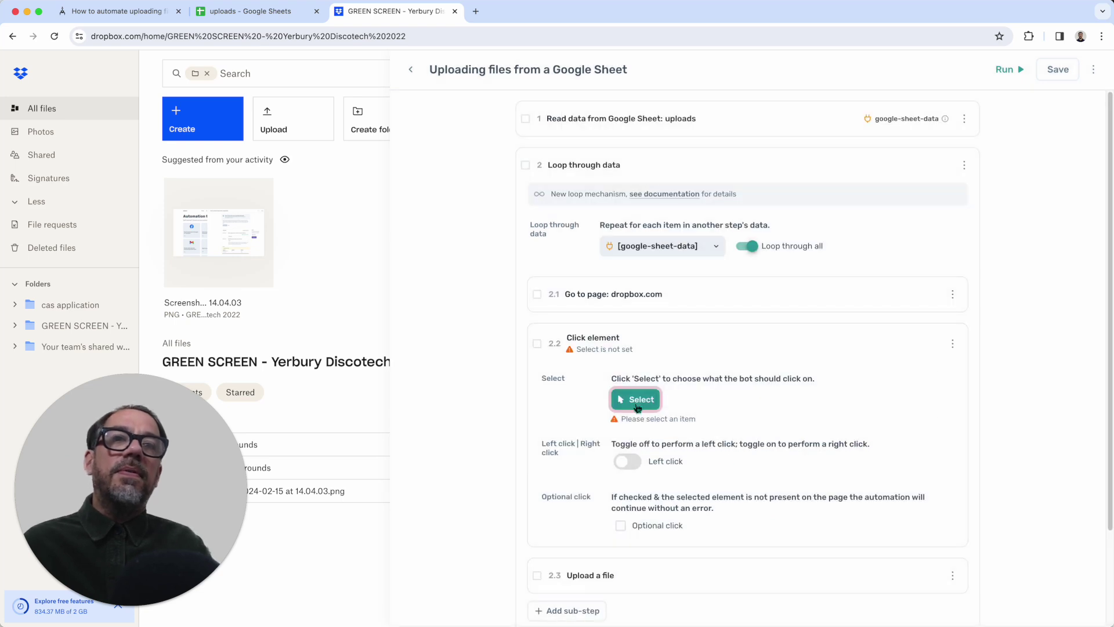
# Target Dropbox's Upload button by its element text 'Upload' in the Click element step
pyautogui.click(637, 401)
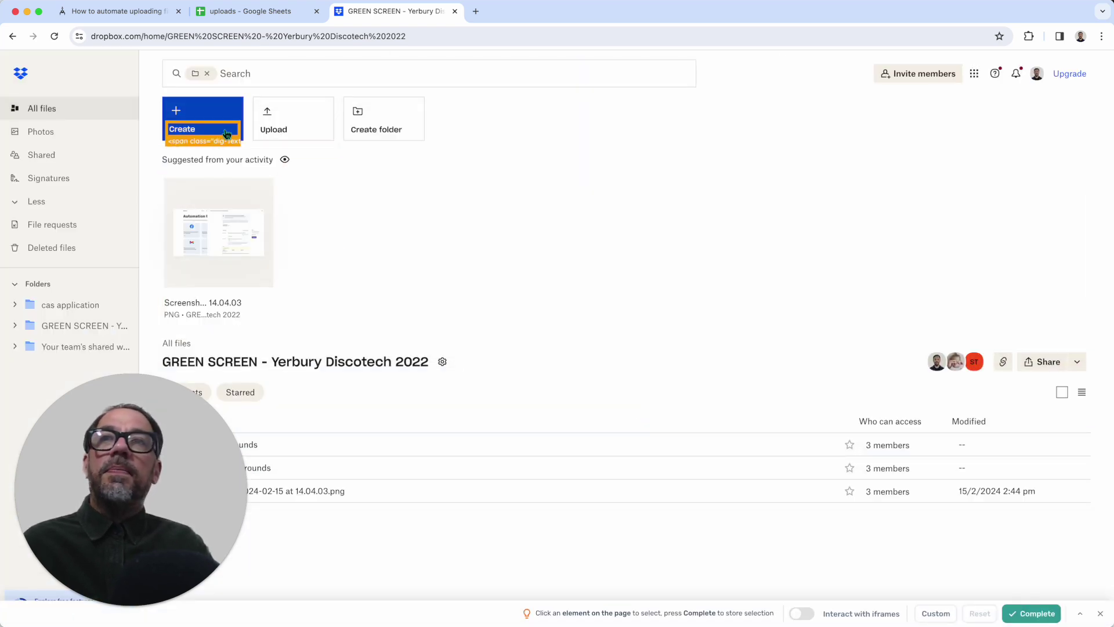
pyautogui.click(313, 142)
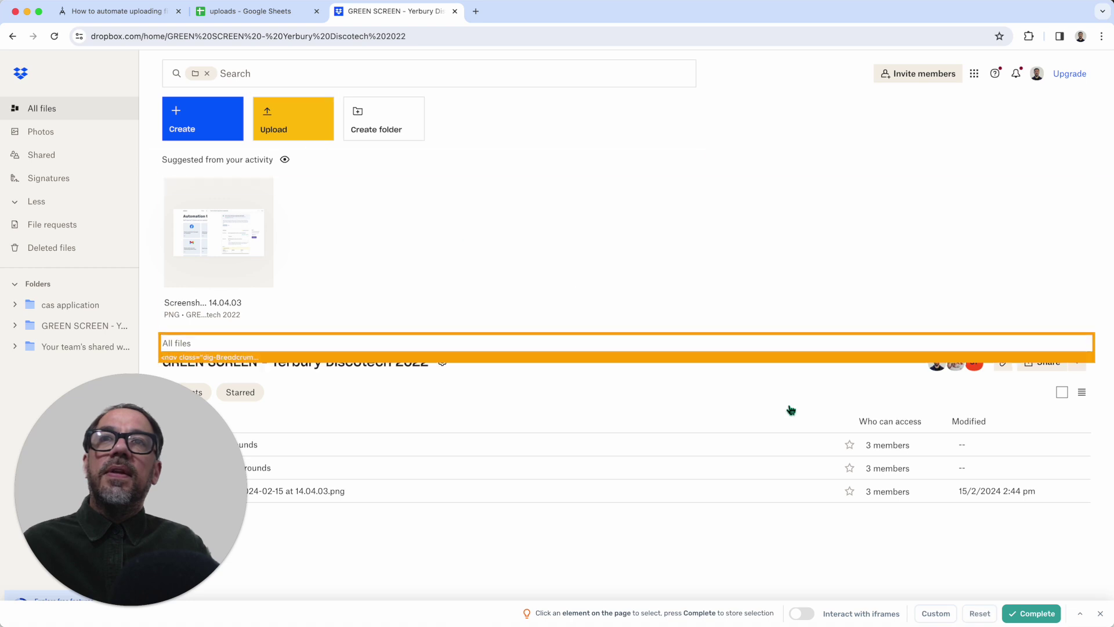
pyautogui.click(936, 613)
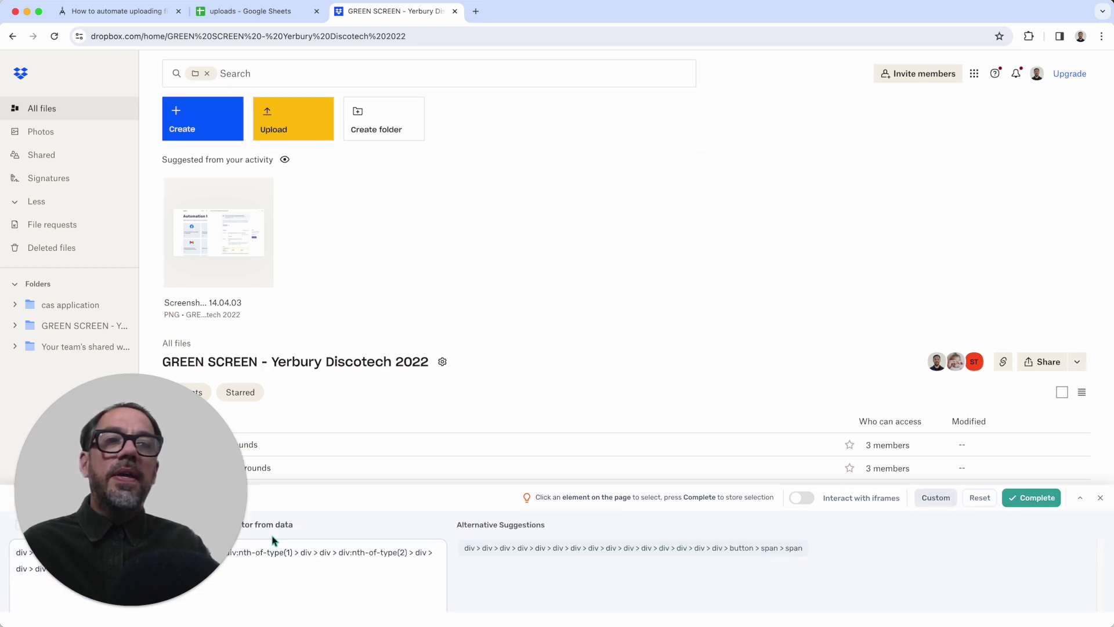
pyautogui.moveTo(116, 551); pyautogui.dragTo(121, 393)
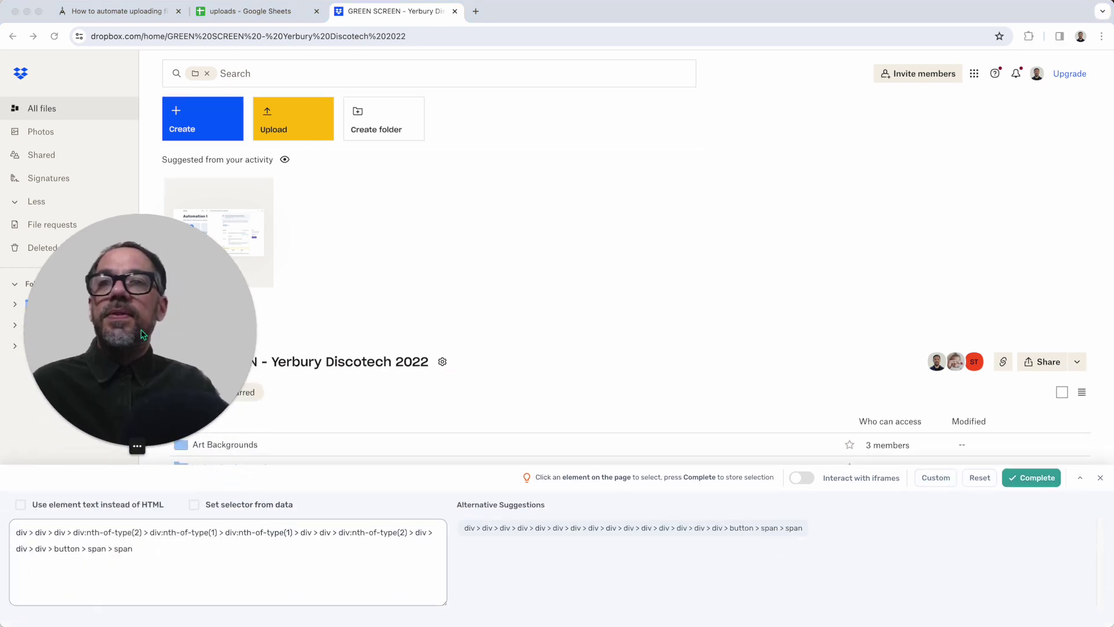
pyautogui.click(21, 505)
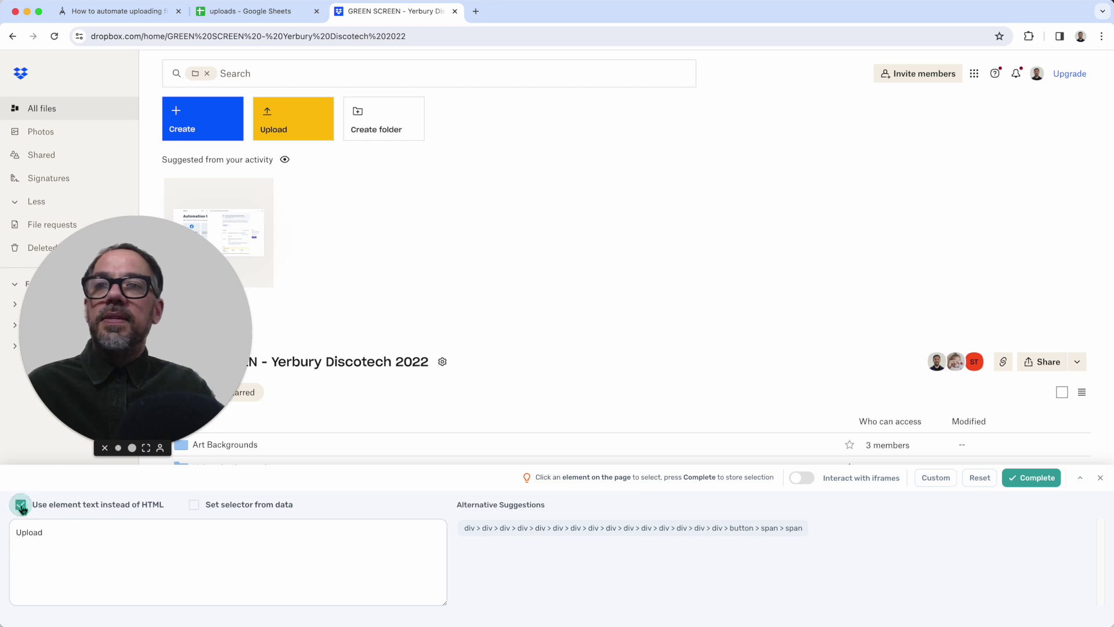
pyautogui.click(1016, 477)
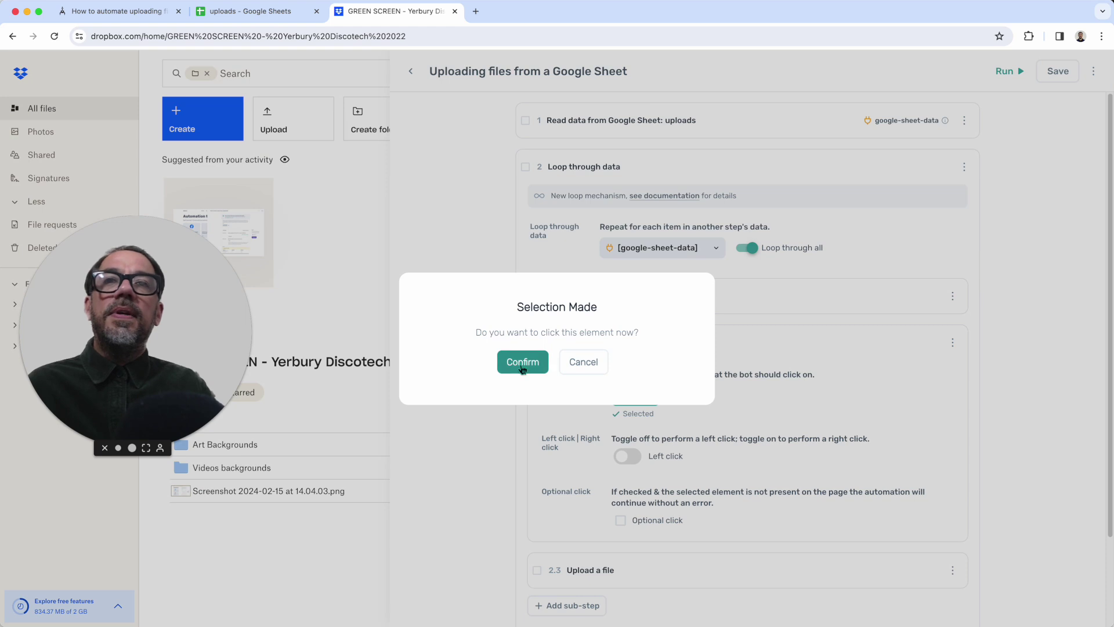
# Test-click the selected Upload element from the Click element step
pyautogui.click(510, 362)
pyautogui.moveTo(193, 293); pyautogui.dragTo(168, 455)
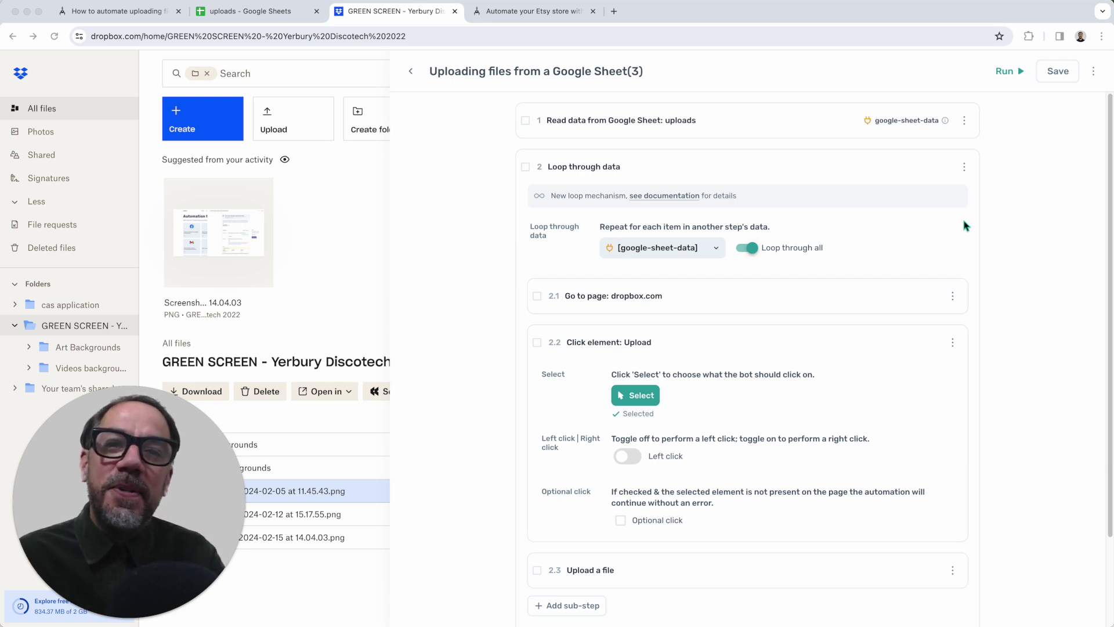
pyautogui.click(1007, 70)
# Test-run the bot with the desktop app, cancel the reload prompt and close the automated tab
pyautogui.click(1009, 116)
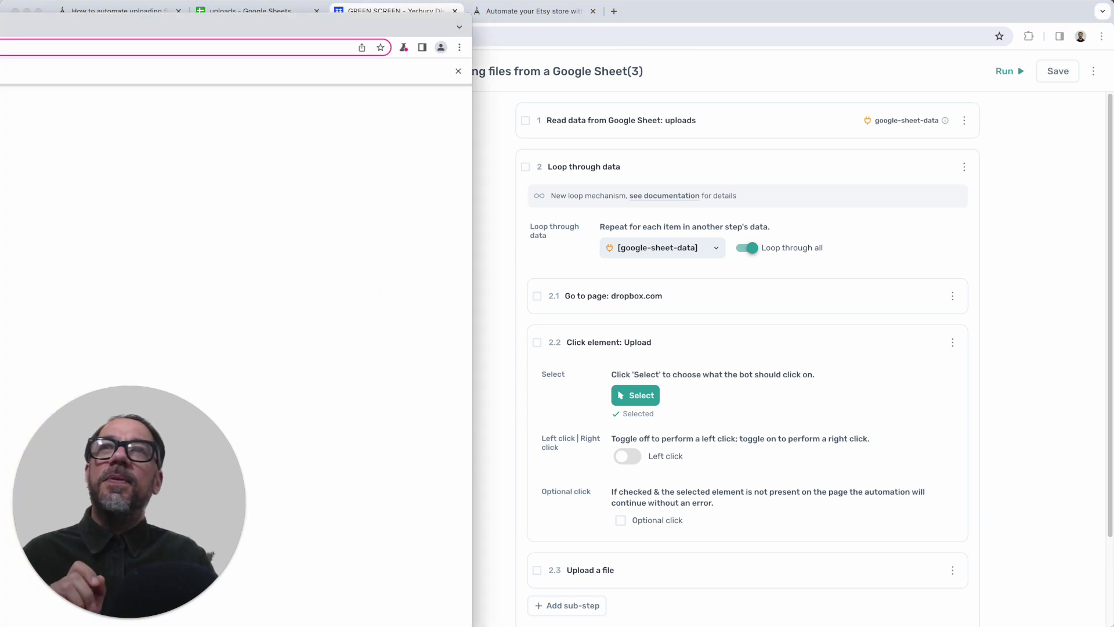
pyautogui.moveTo(261, 39); pyautogui.dragTo(691, 15)
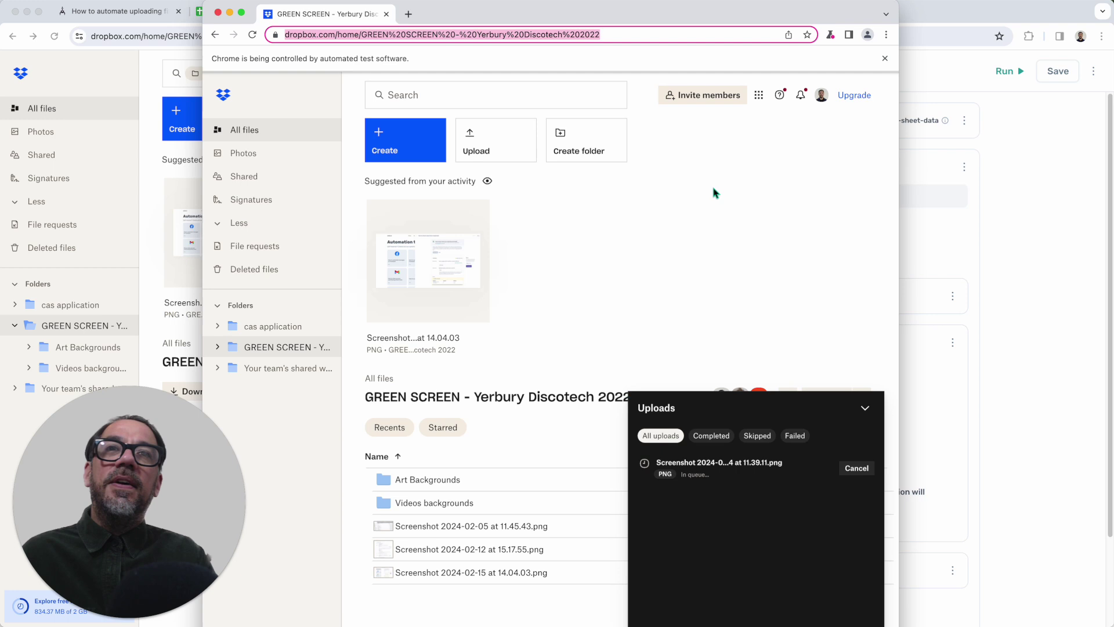
pyautogui.press('Return')
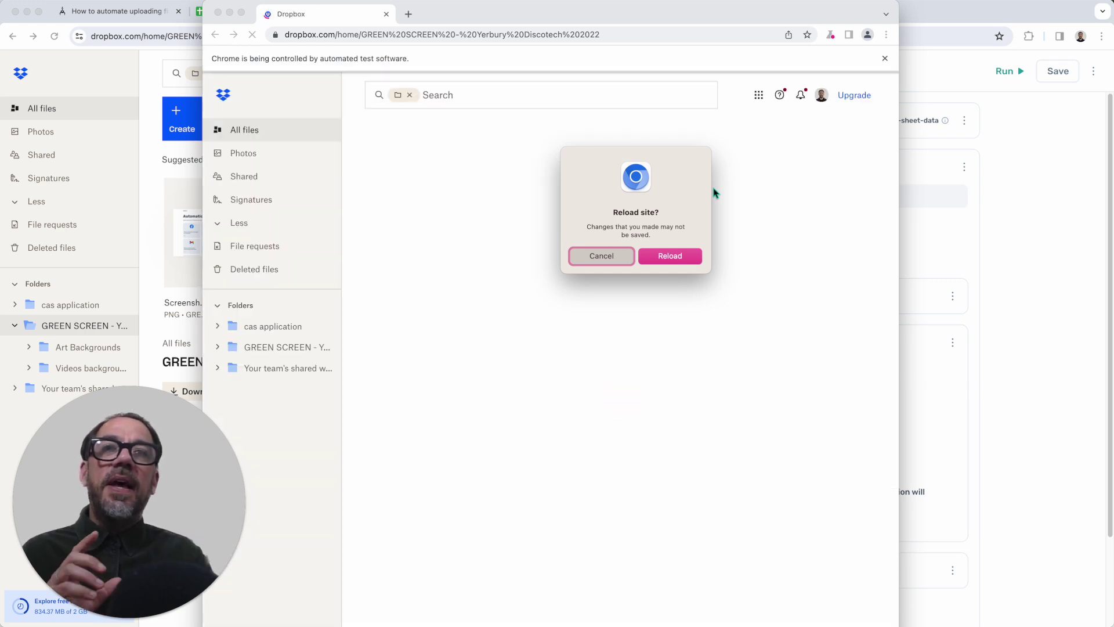
pyautogui.click(601, 256)
pyautogui.click(386, 14)
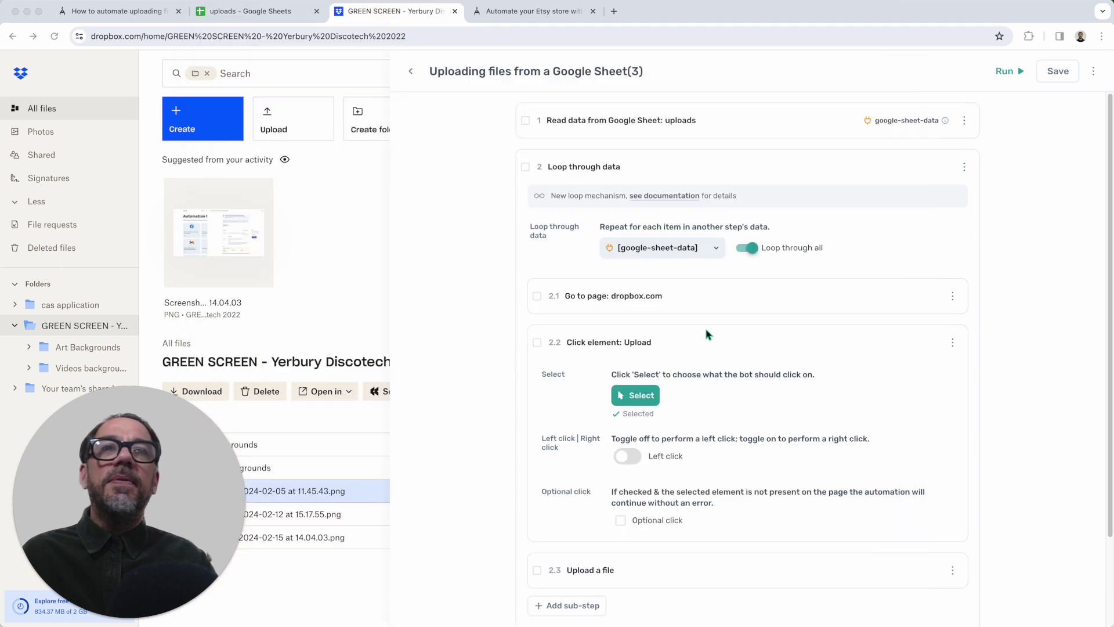
# Review the Upload a file sub-step settings and dismiss the run warnings notice
pyautogui.scroll(-3, 721, 406)
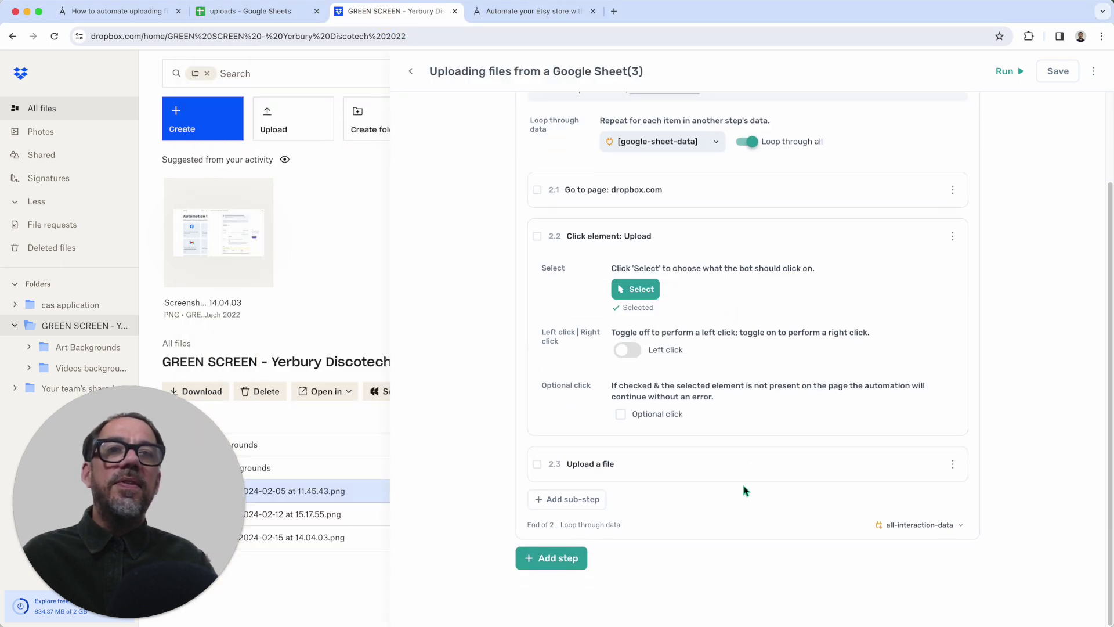
pyautogui.click(741, 465)
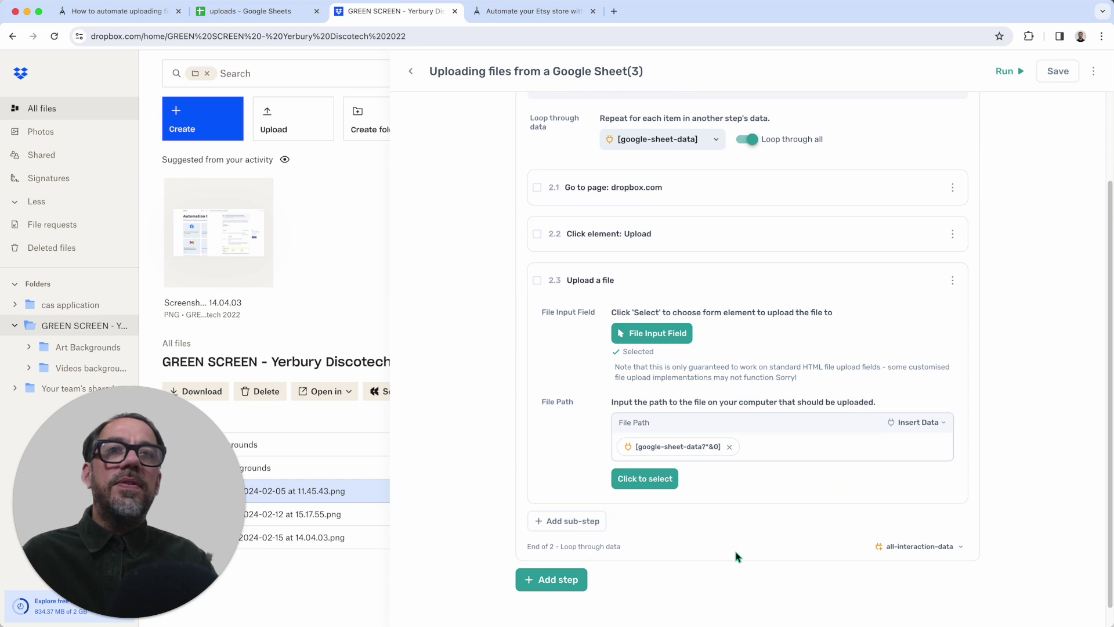
pyautogui.scroll(-1, 740, 522)
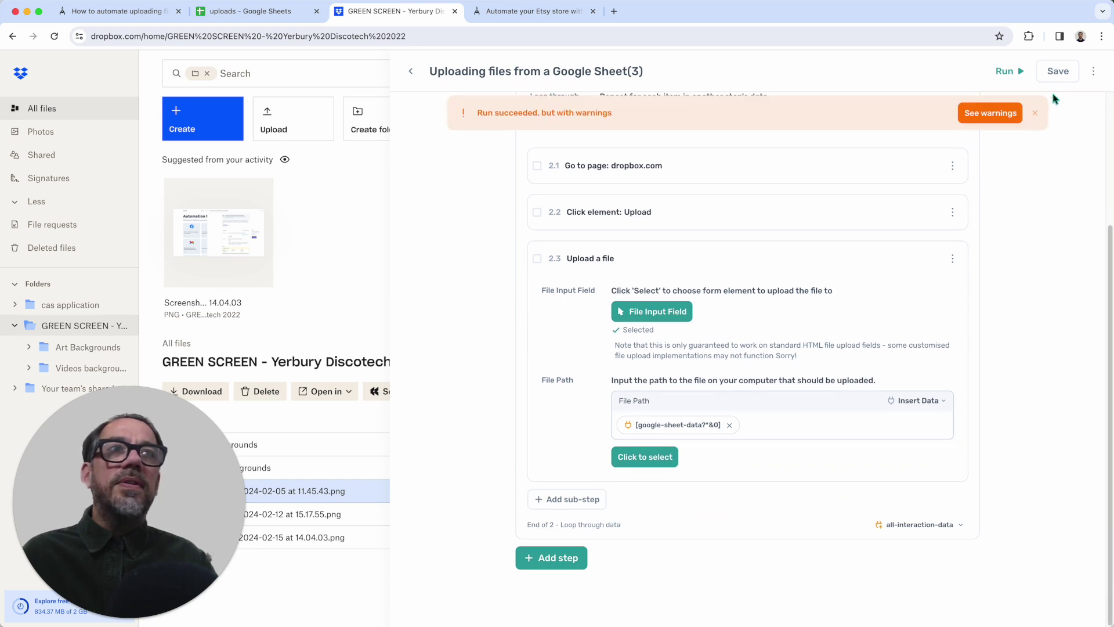
pyautogui.click(1034, 112)
# Append a Wait sub-step of 5000 milliseconds as step 2.4 of the loop
pyautogui.click(587, 500)
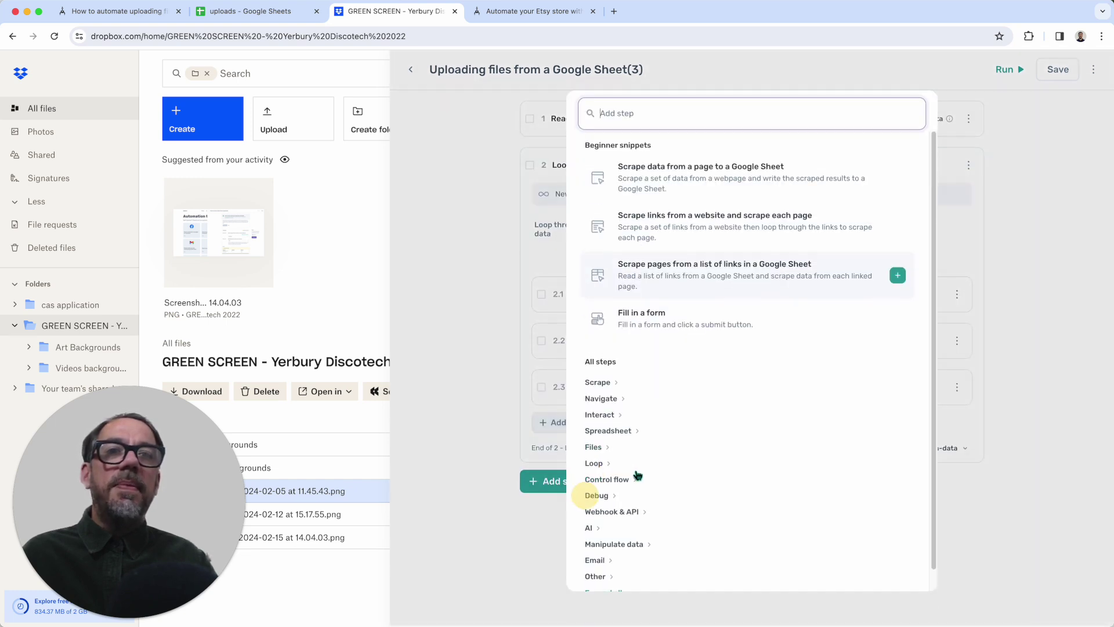
pyautogui.write('wait')
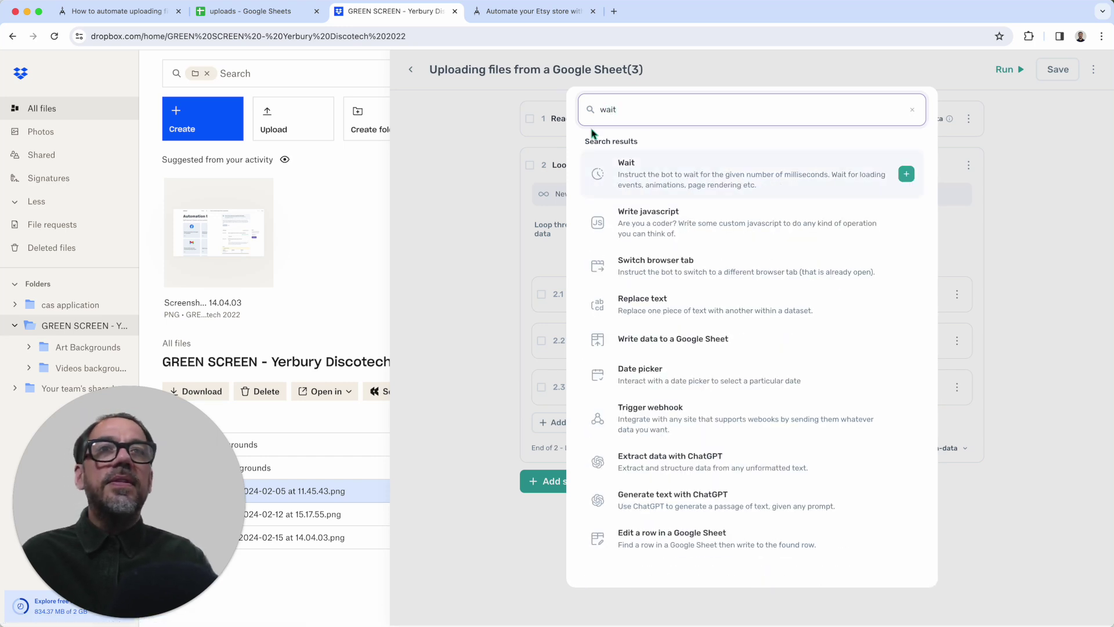
pyautogui.click(631, 162)
pyautogui.click(703, 522)
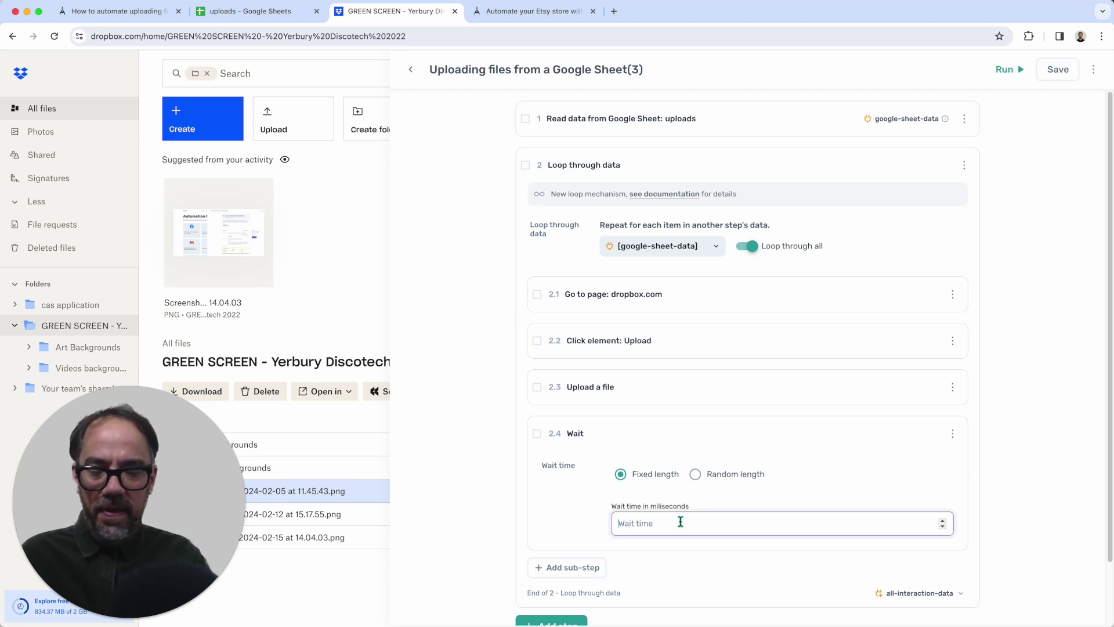
pyautogui.write('5000')
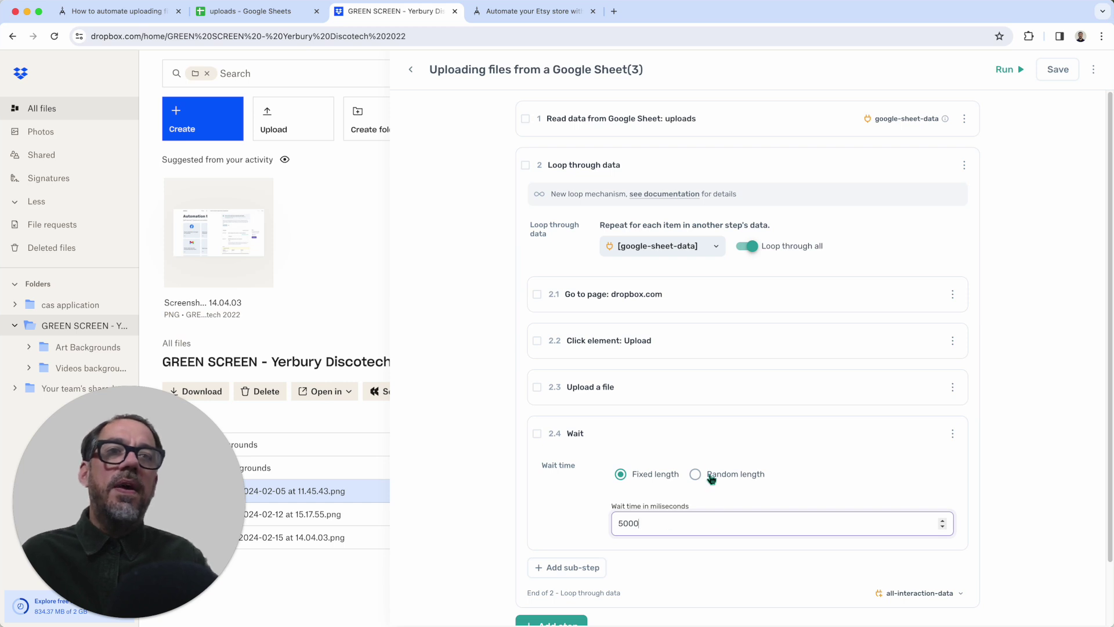
pyautogui.click(710, 456)
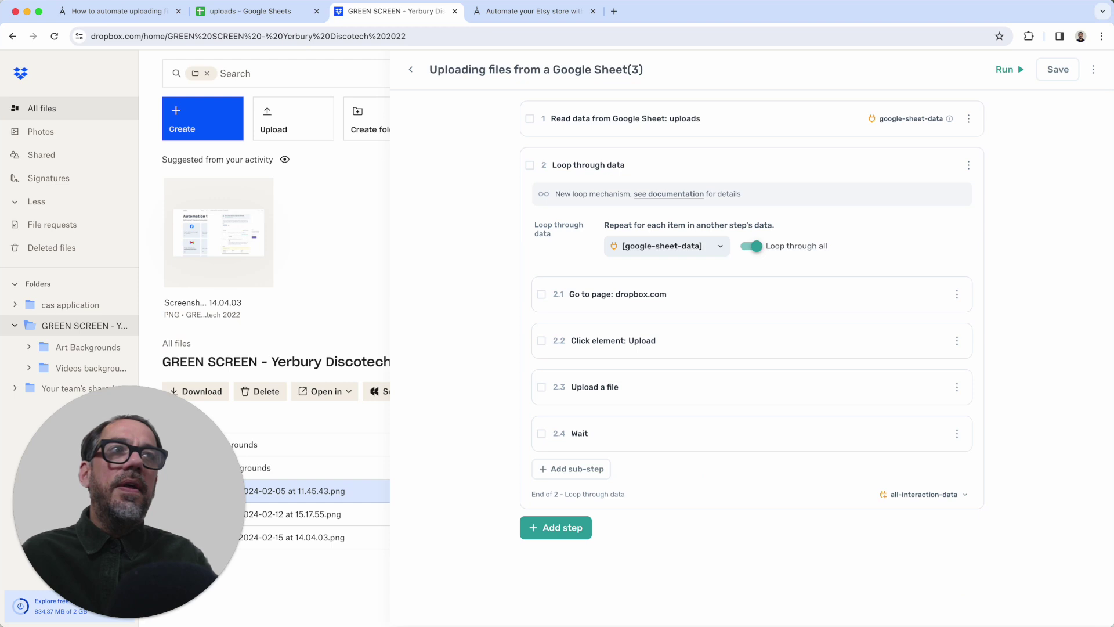
pyautogui.click(1004, 69)
# Run the bot with the desktop app and watch the screenshots upload to Dropbox's GREEN SCREEN folder
pyautogui.click(1007, 114)
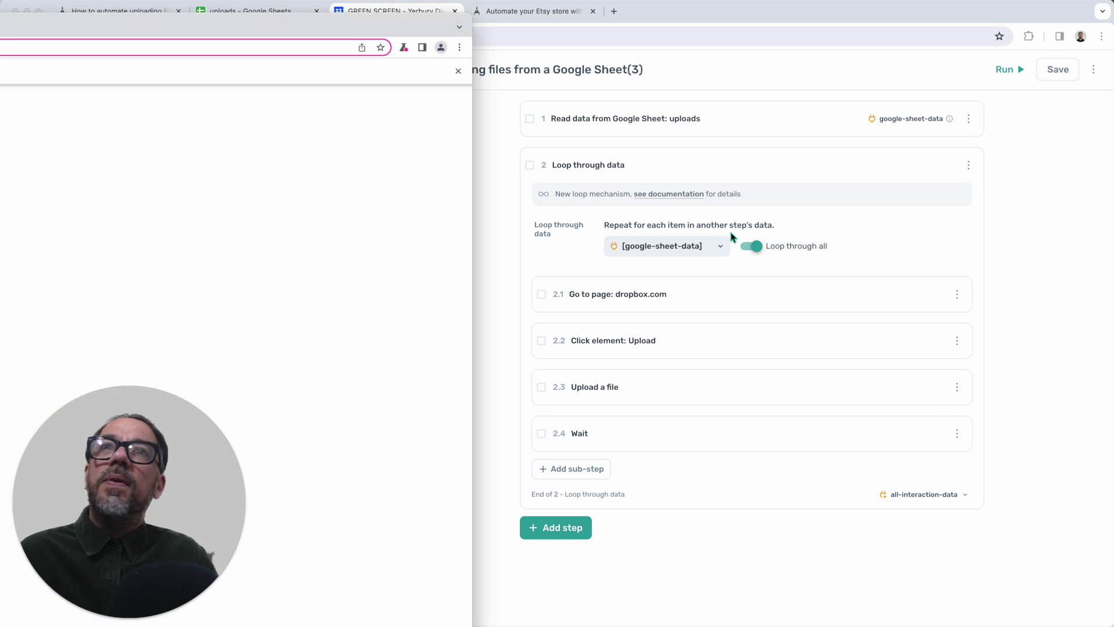
pyautogui.moveTo(304, 26); pyautogui.dragTo(752, 3)
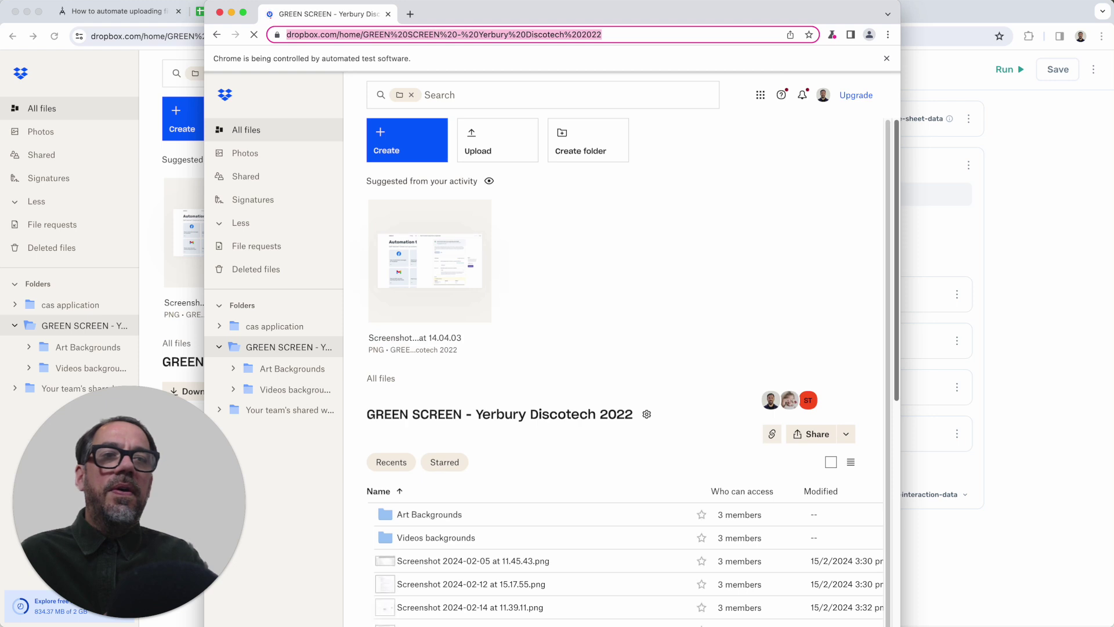
pyautogui.moveTo(898, 624); pyautogui.dragTo(872, 610)
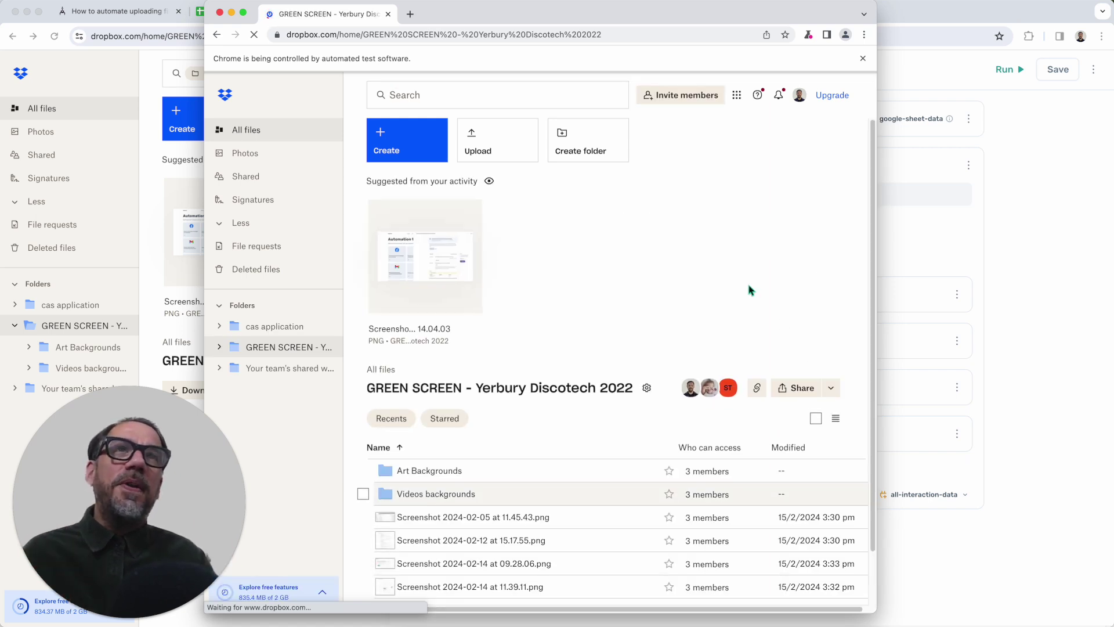
pyautogui.click(388, 14)
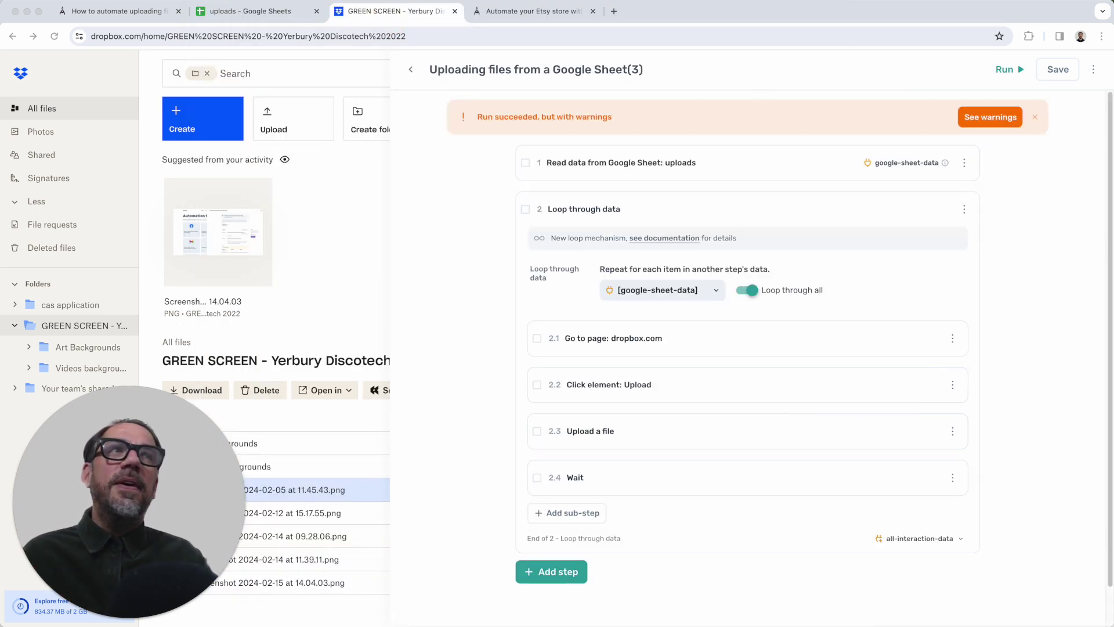